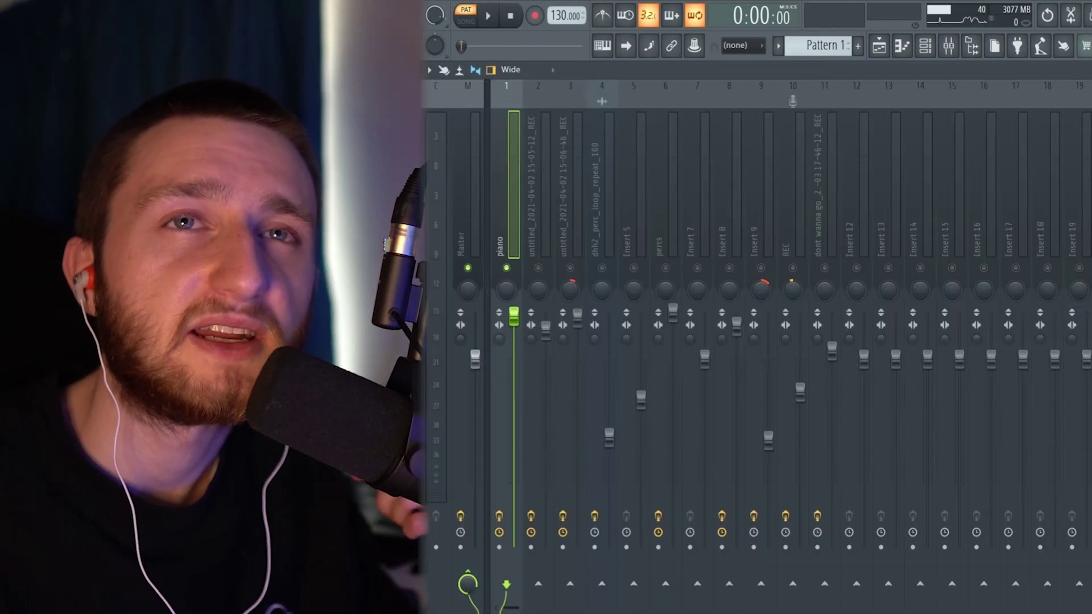
# Step: Review the piano track's FabFilter Pro-Q 3 equalizer and the percs track's ValhallaVintageVerb and HalfTime effects
pyautogui.click(1089, 154)
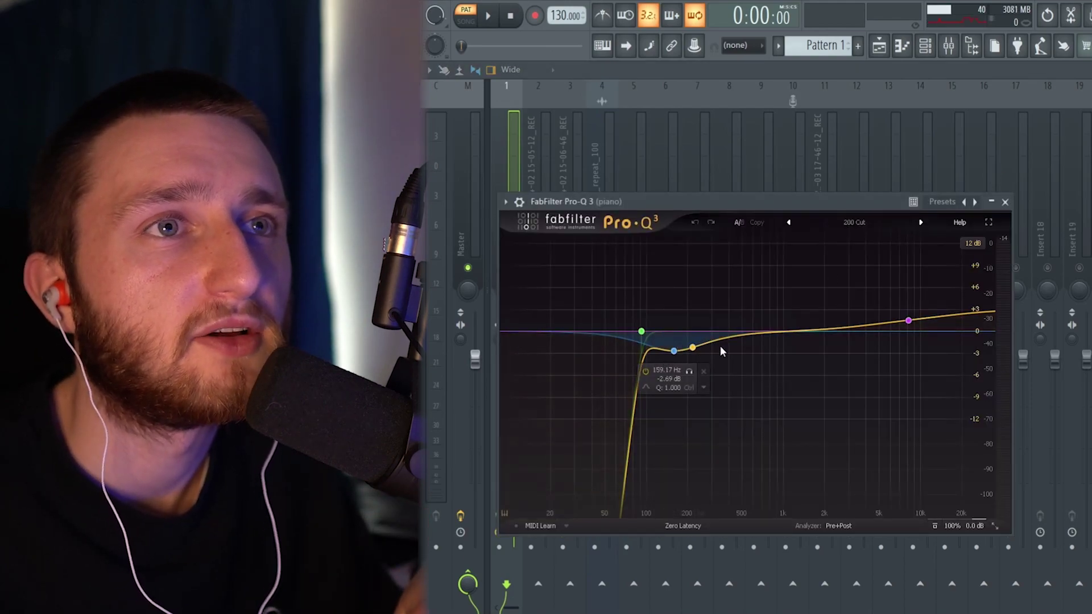
pyautogui.click(1007, 203)
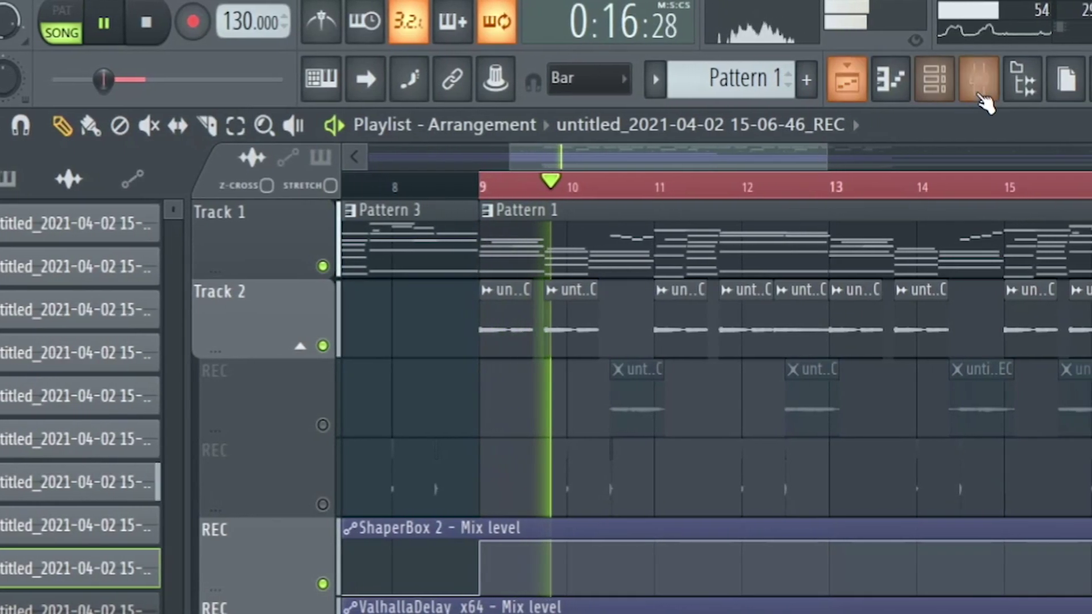
pyautogui.click(980, 91)
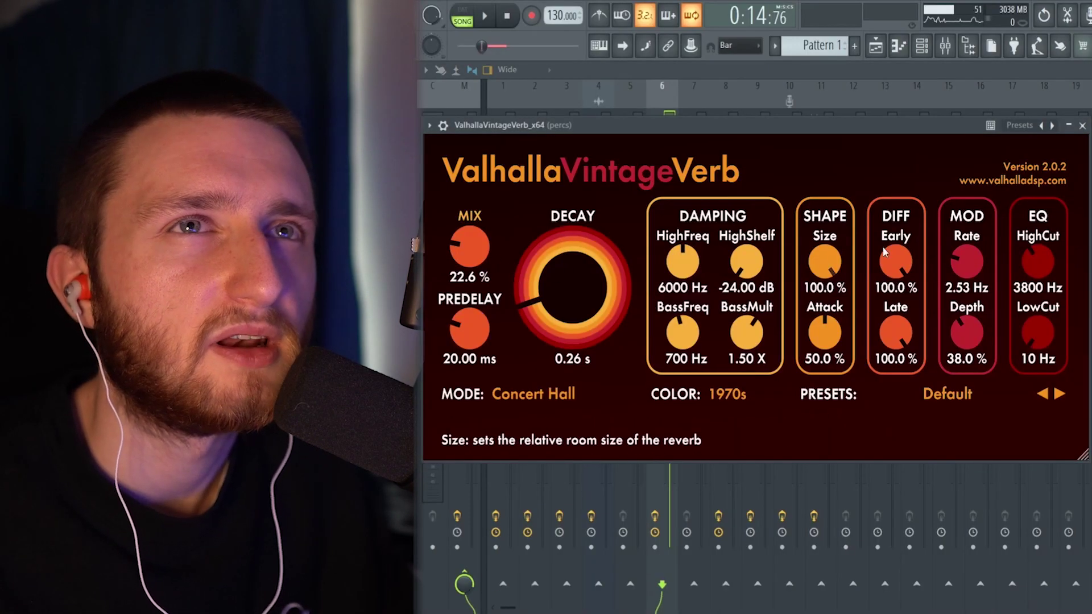
pyautogui.click(1082, 126)
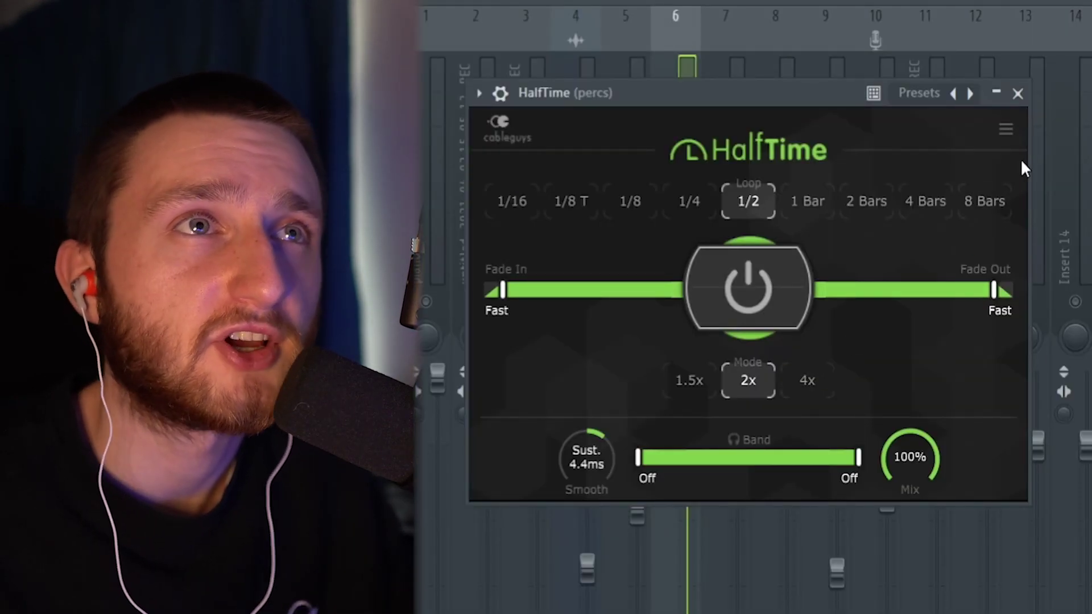
pyautogui.click(1018, 94)
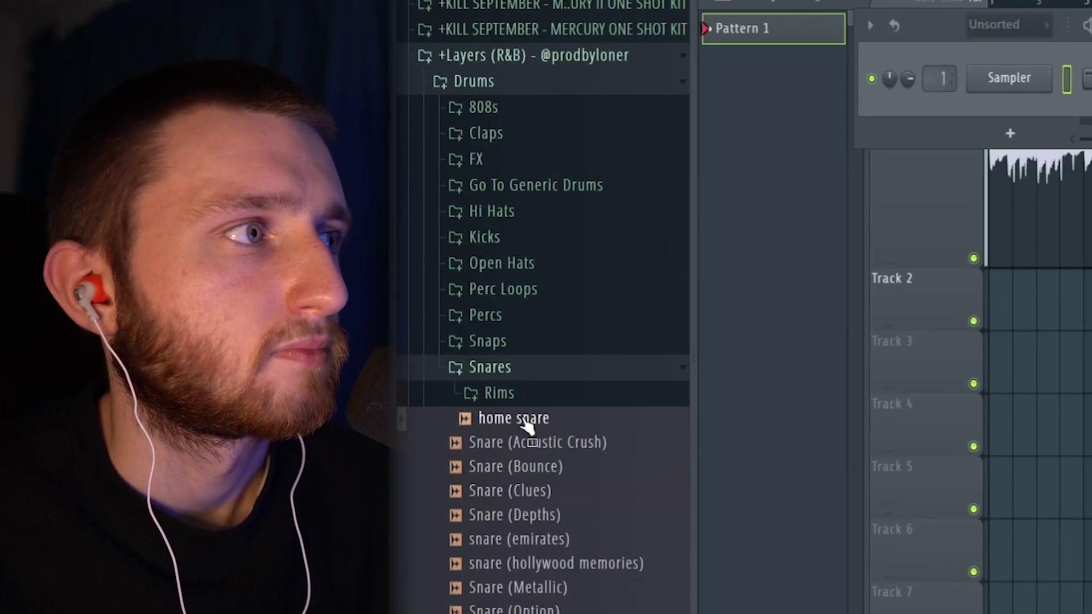
# Step: Add the snare mirrors edge sample as a channel and place its hits every 16 steps starting on step 9
pyautogui.scroll(-5, 526, 432)
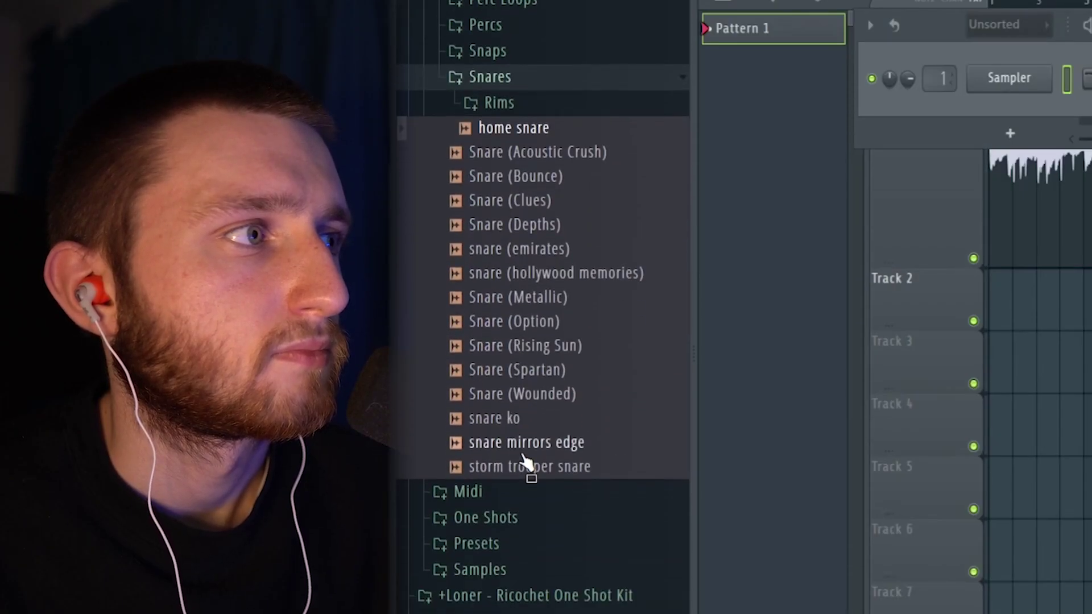
pyautogui.moveTo(1025, 104); pyautogui.dragTo(1023, 114)
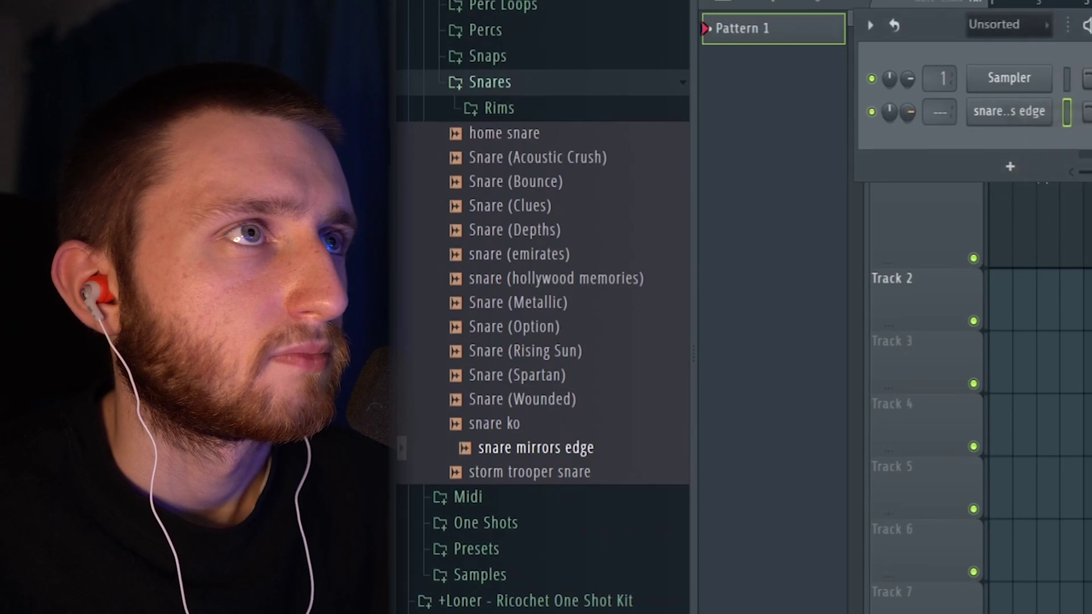
pyautogui.click(654, 174)
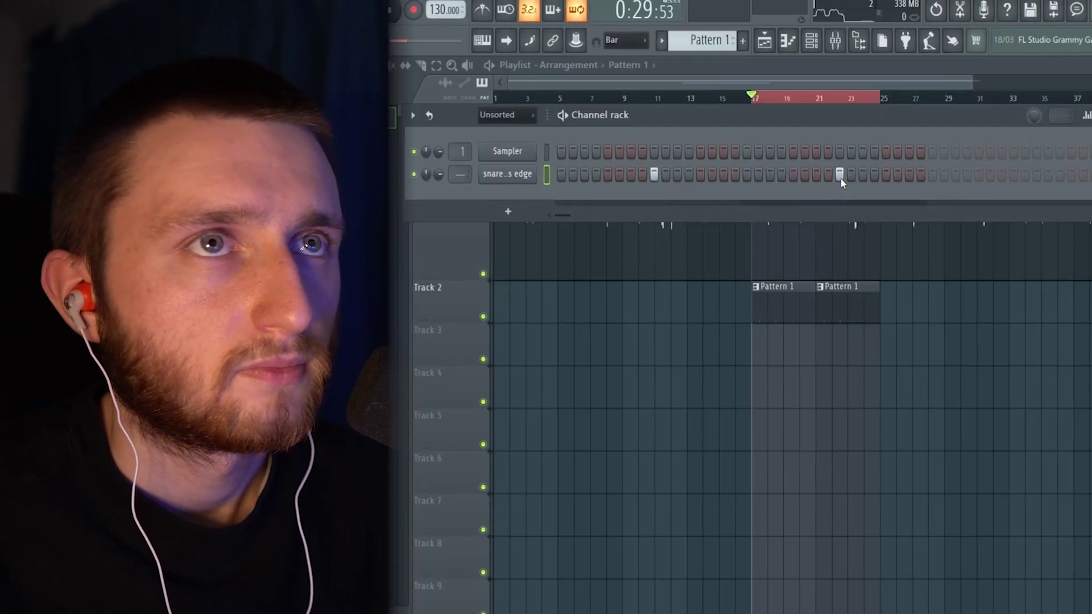
pyautogui.hscroll(4, 841, 213)
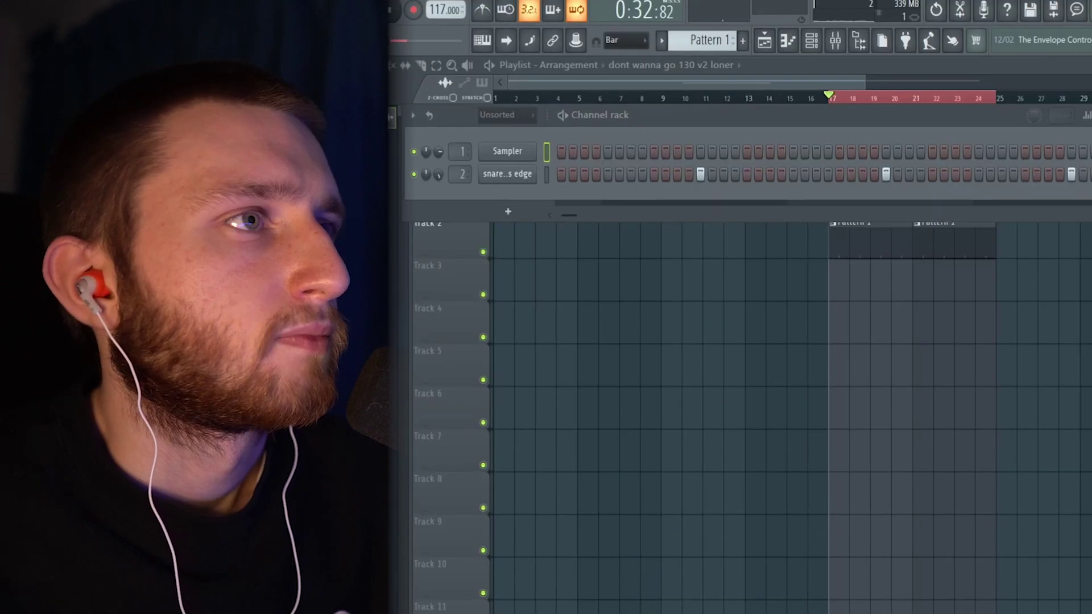
# Step: Add the Snare (Depths) sample as a channel, place a single hit on step 41, and open its mixer track
pyautogui.moveTo(500, 201); pyautogui.dragTo(502, 201)
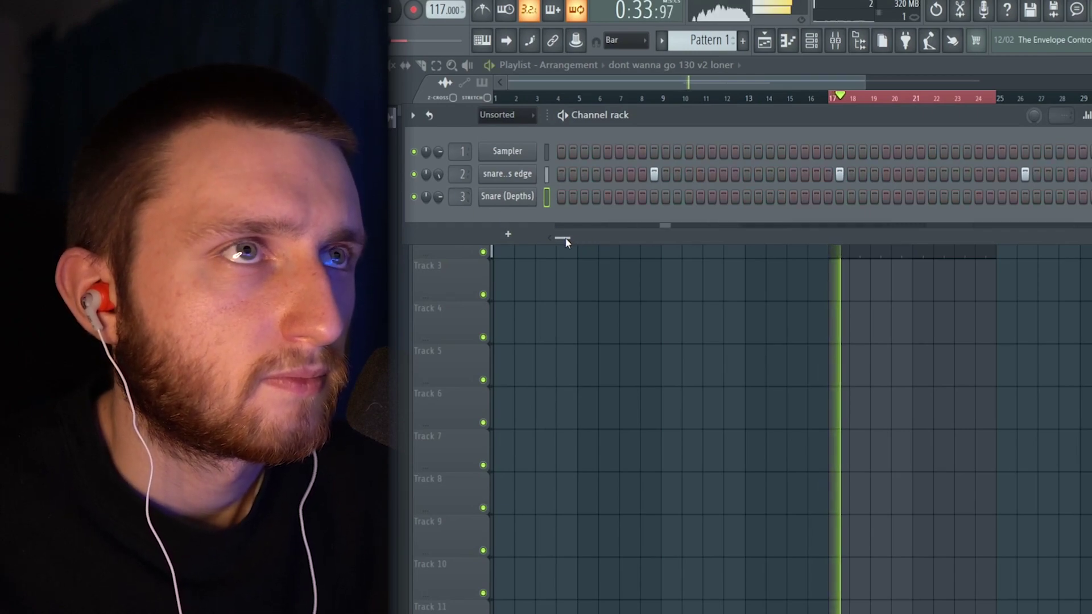
pyautogui.moveTo(696, 239); pyautogui.dragTo(707, 239)
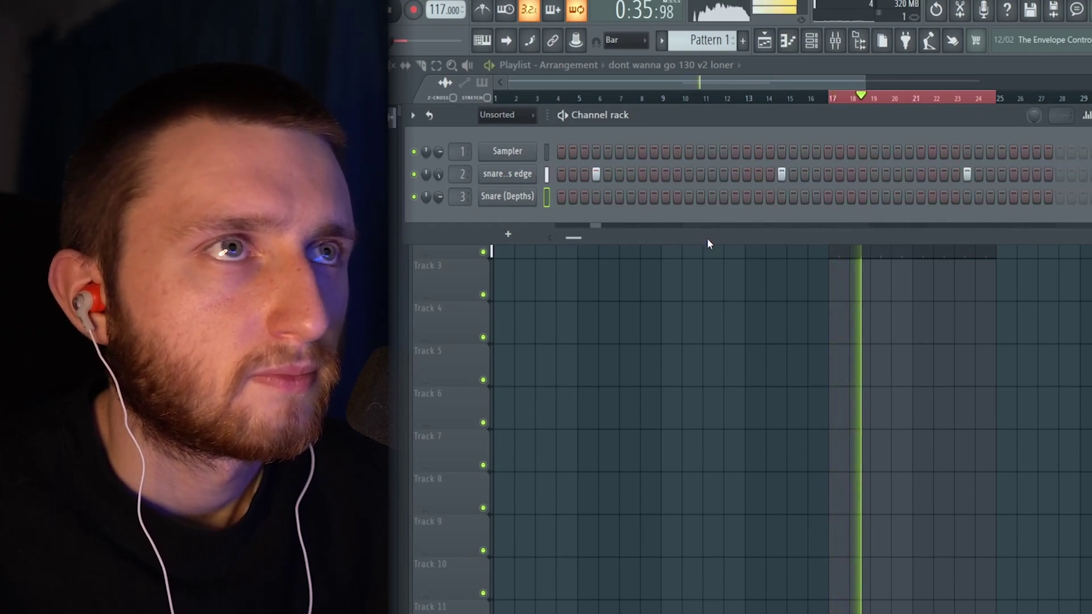
pyautogui.click(779, 197)
pyautogui.click(515, 200)
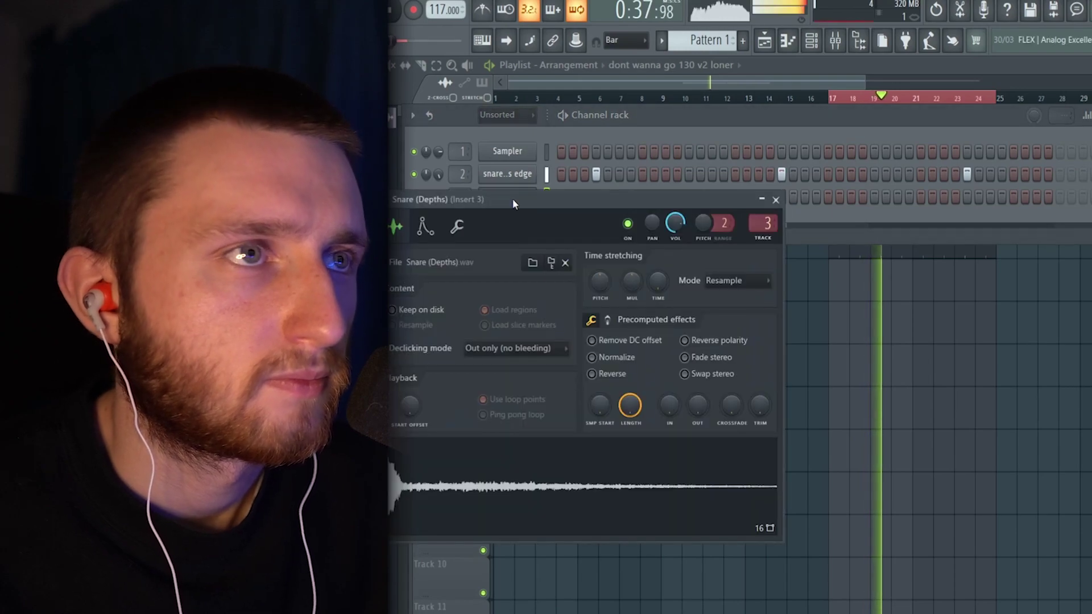
pyautogui.click(764, 238)
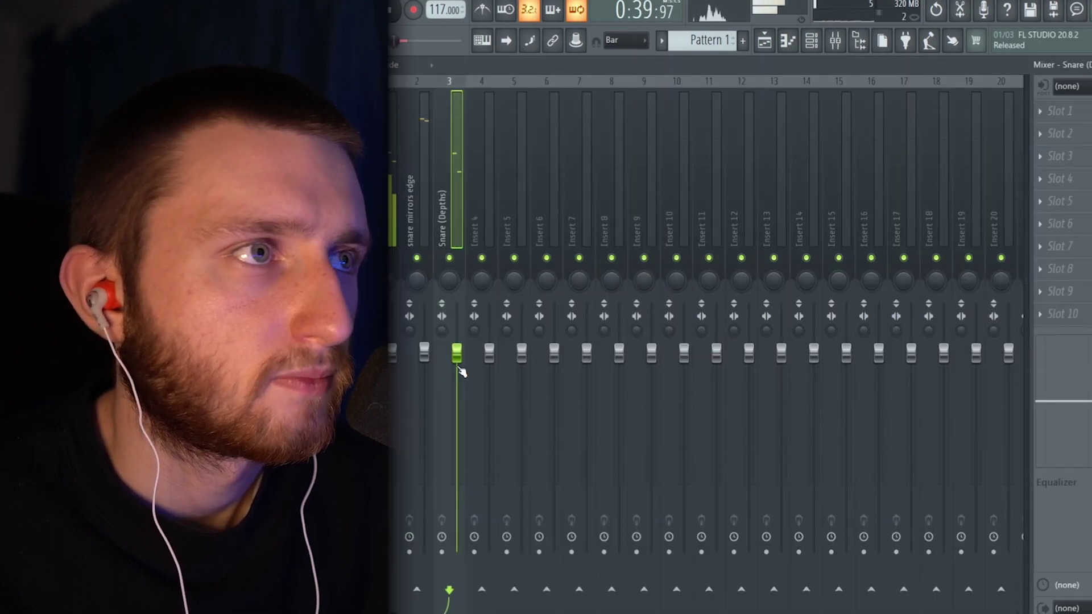
# Step: Add a C4 slide note with a duration of 0:08:00 beneath the C5 note in the Snare (Depths) piano roll
pyautogui.press('F7')
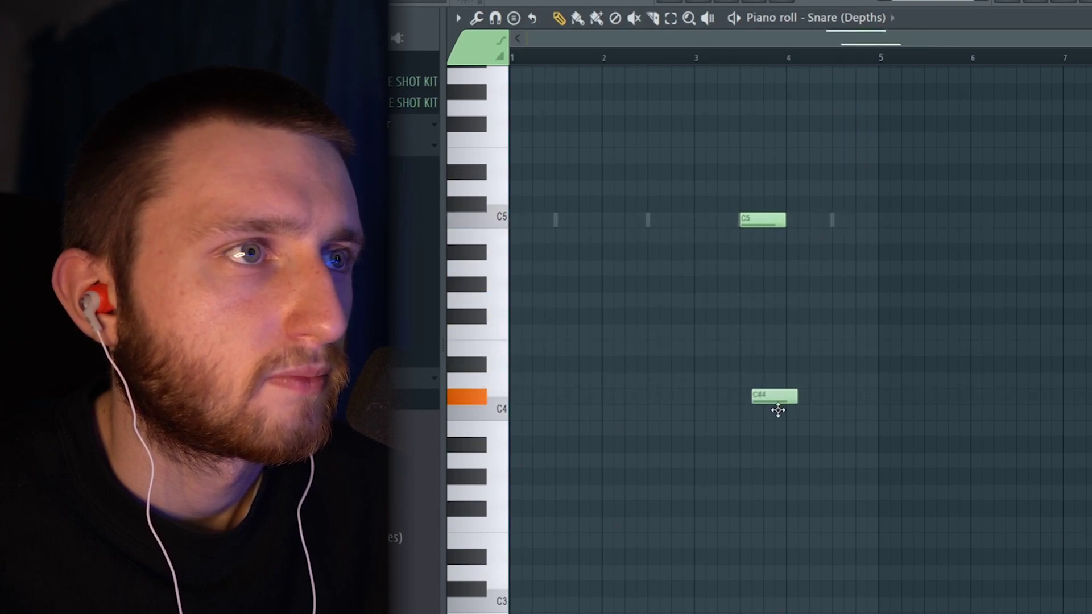
pyautogui.doubleClick(761, 413)
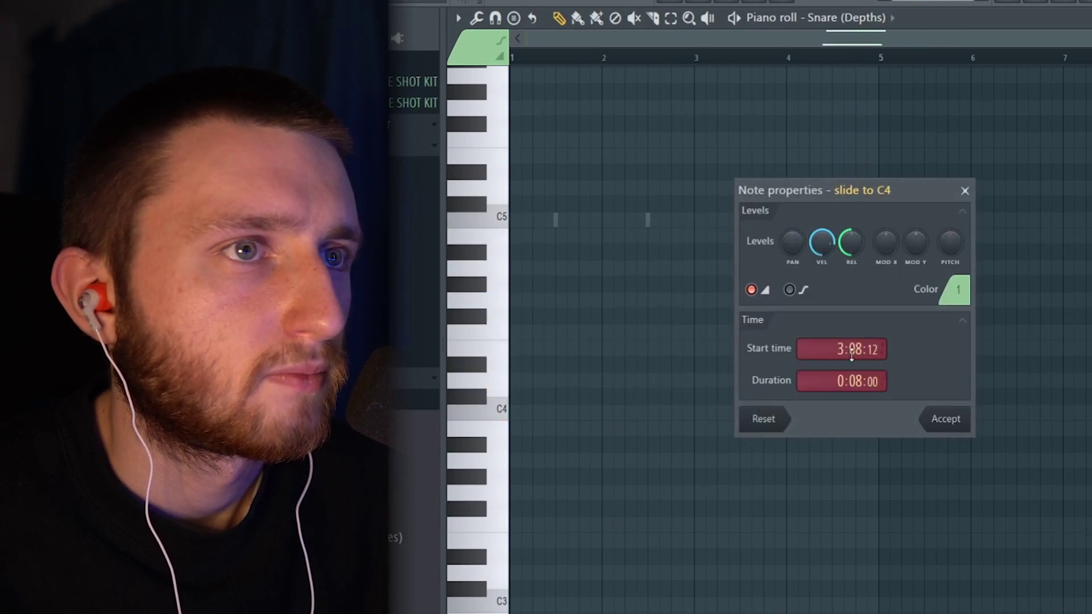
pyautogui.press('Return')
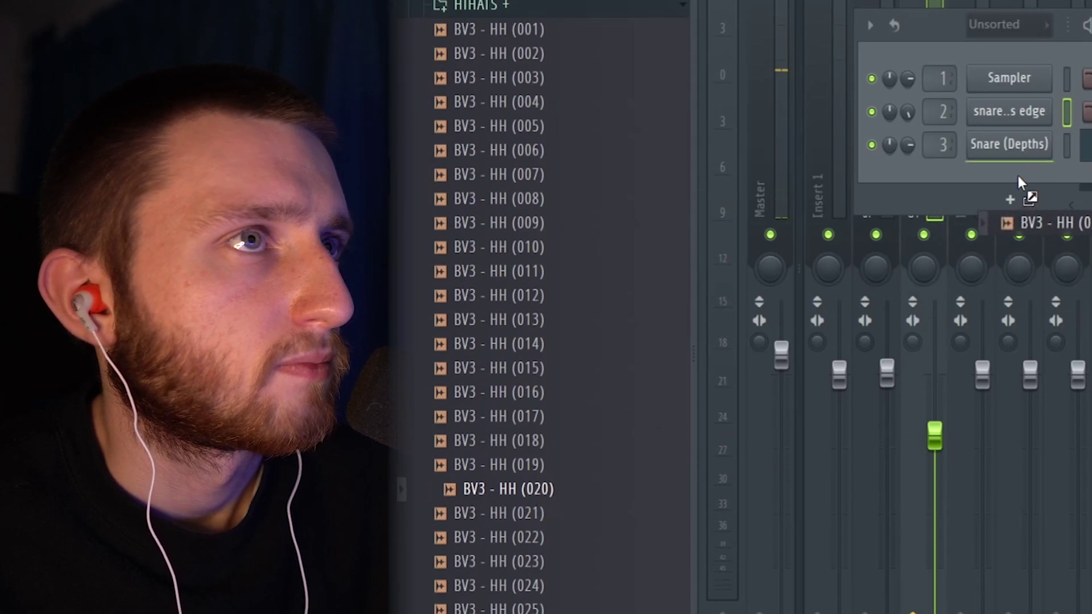
# Step: Add the BV3 - HH (020) sample as a channel and draw its opening C5 and D#4 notes in the first half of bar 1
pyautogui.moveTo(1018, 182); pyautogui.dragTo(1019, 183)
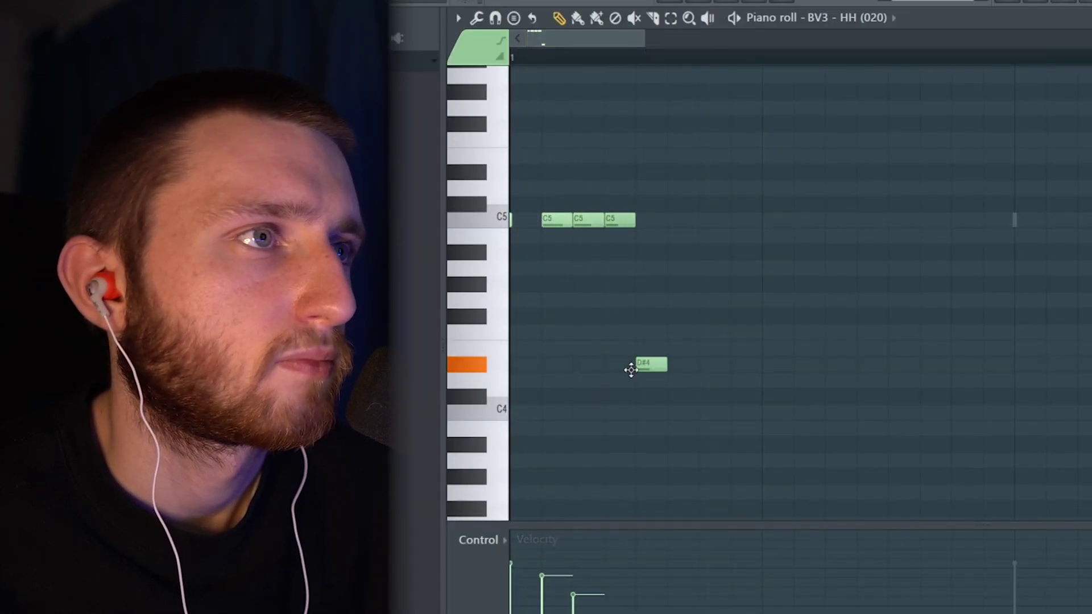
pyautogui.click(895, 220)
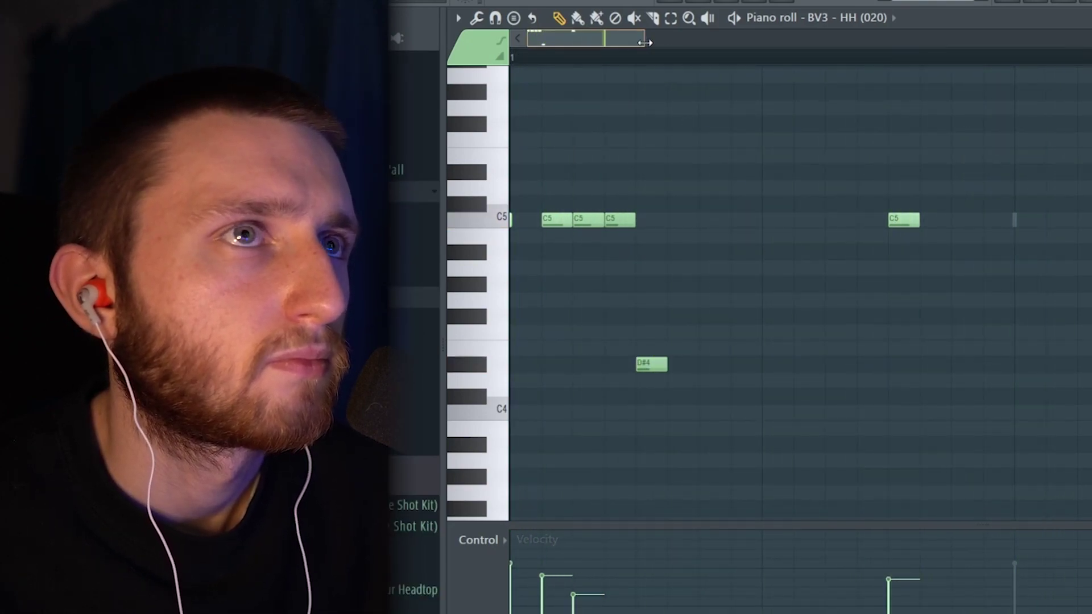
pyautogui.moveTo(645, 38); pyautogui.dragTo(898, 134)
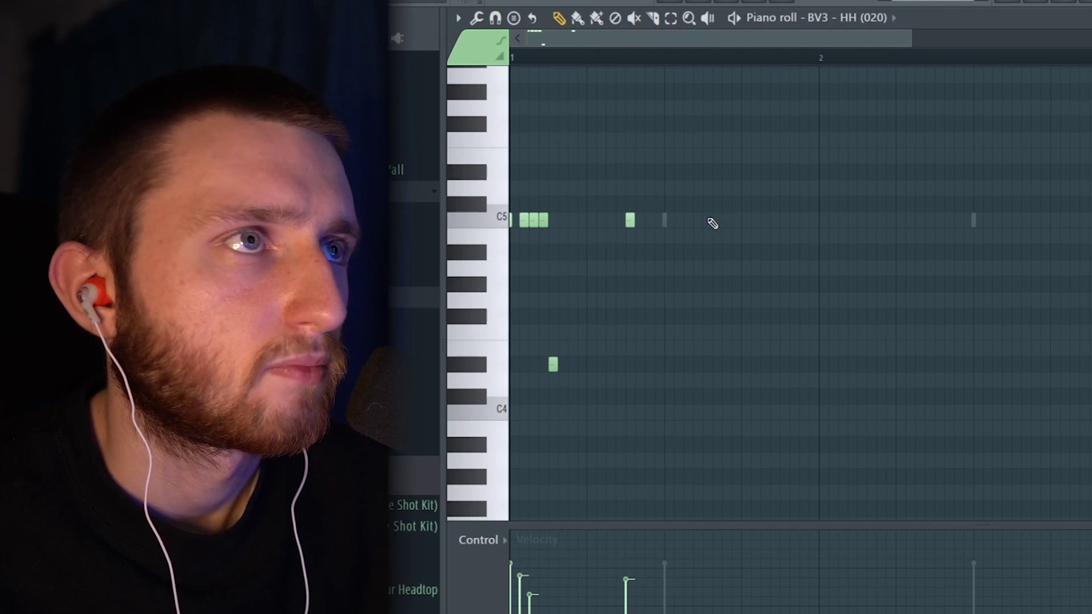
pyautogui.press('space')
pyautogui.press('space')
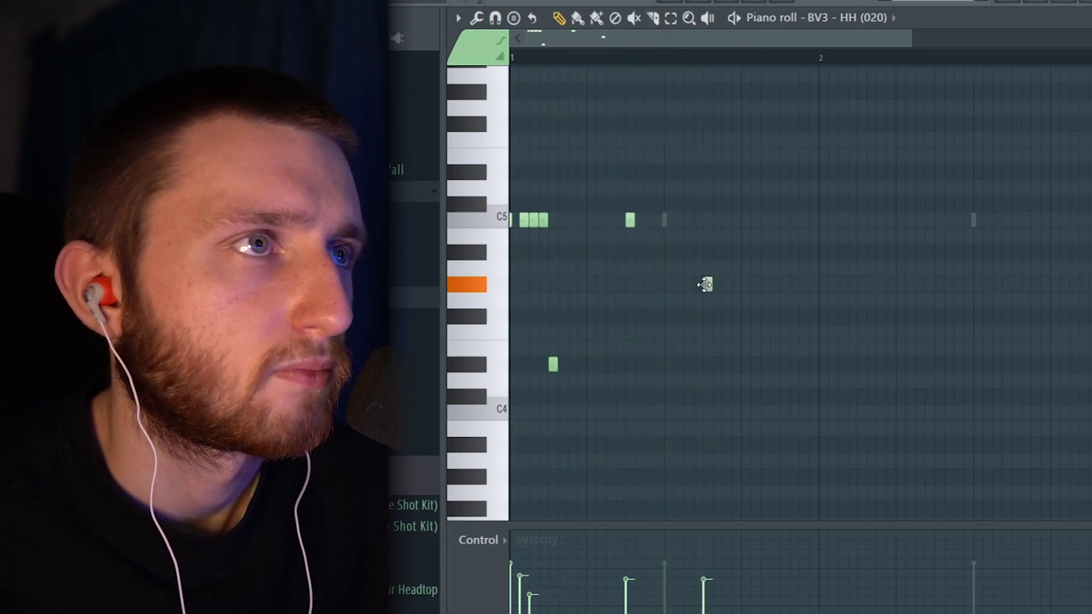
# Step: Continue the hi-hat pattern at the end of bar 1 with longer C5 notes and a four-note G#4 roll
pyautogui.rightClick(867, 53)
pyautogui.click(838, 79)
pyautogui.moveTo(900, 398); pyautogui.dragTo(726, 192)
pyautogui.moveTo(790, 222); pyautogui.dragTo(775, 222)
pyautogui.press('space')
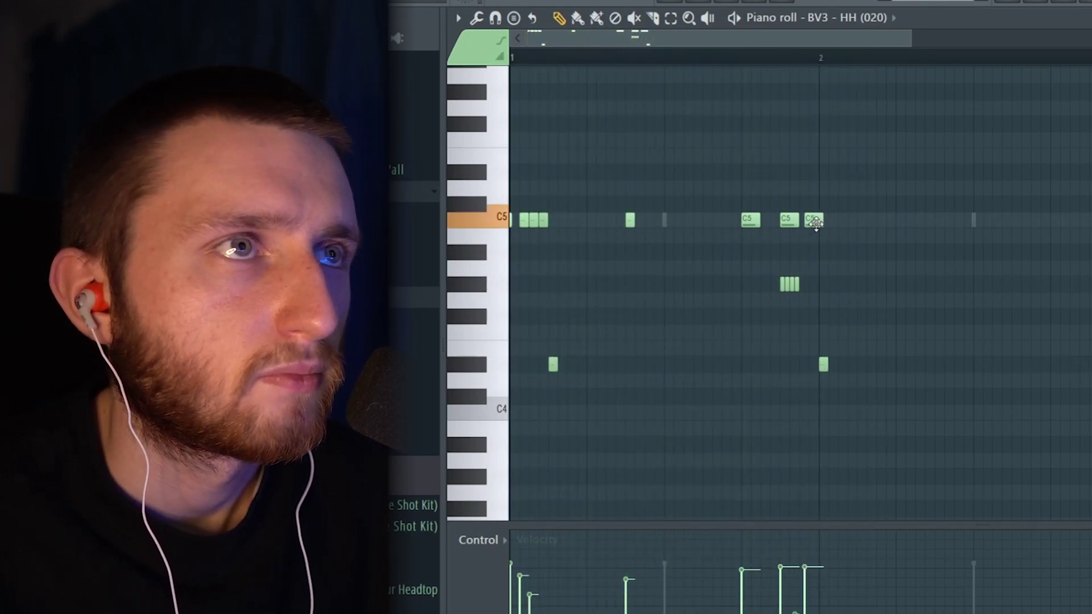
# Step: Move the second D#4 hi-hat note to the third step of bar 2 and add a C5 note above it
pyautogui.press('space')
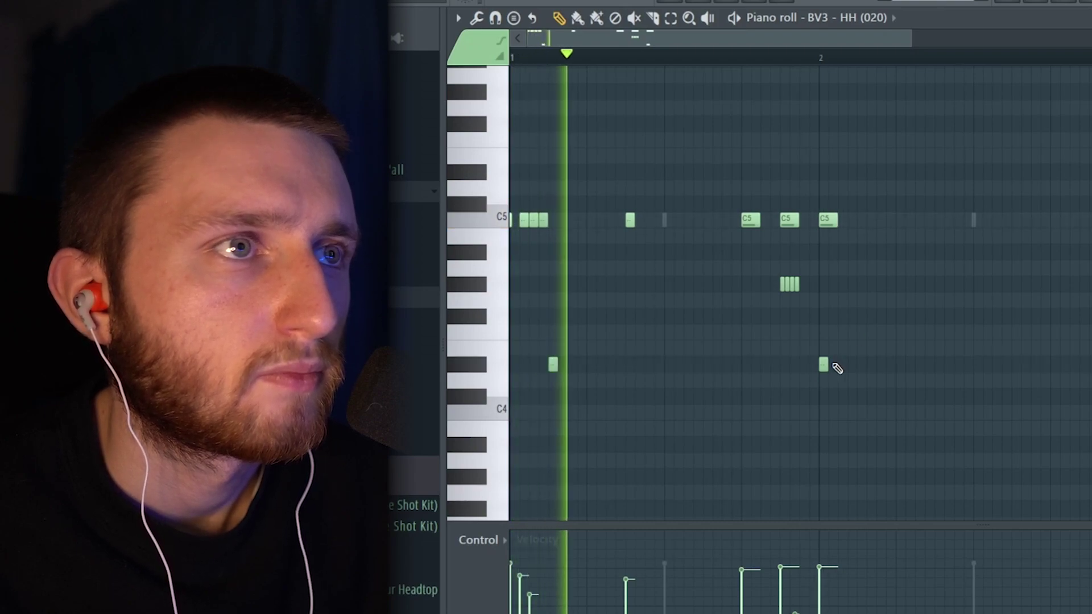
pyautogui.moveTo(824, 364); pyautogui.dragTo(862, 364)
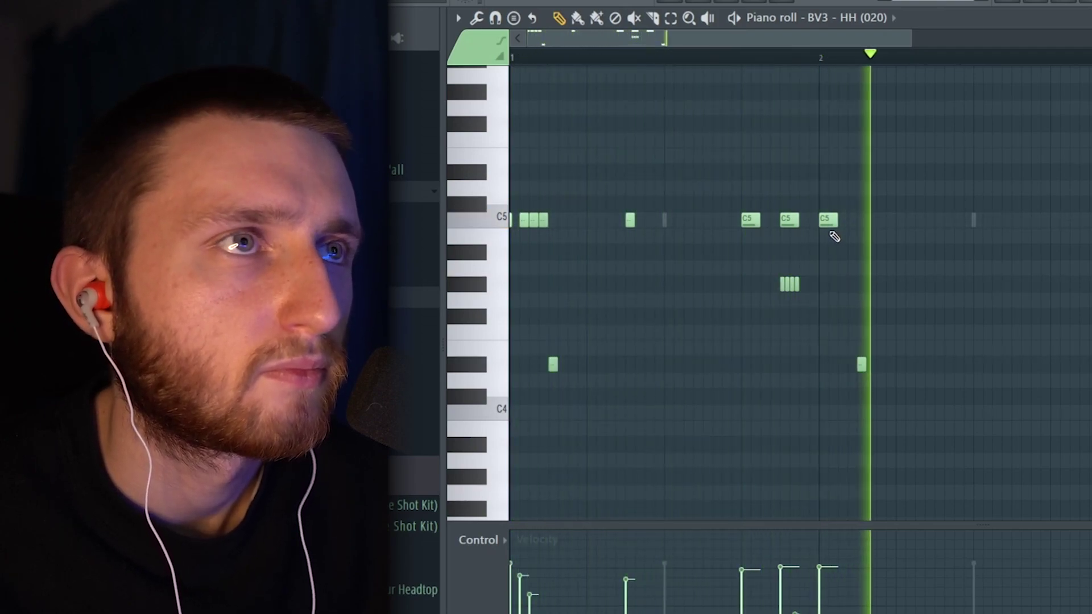
pyautogui.click(865, 220)
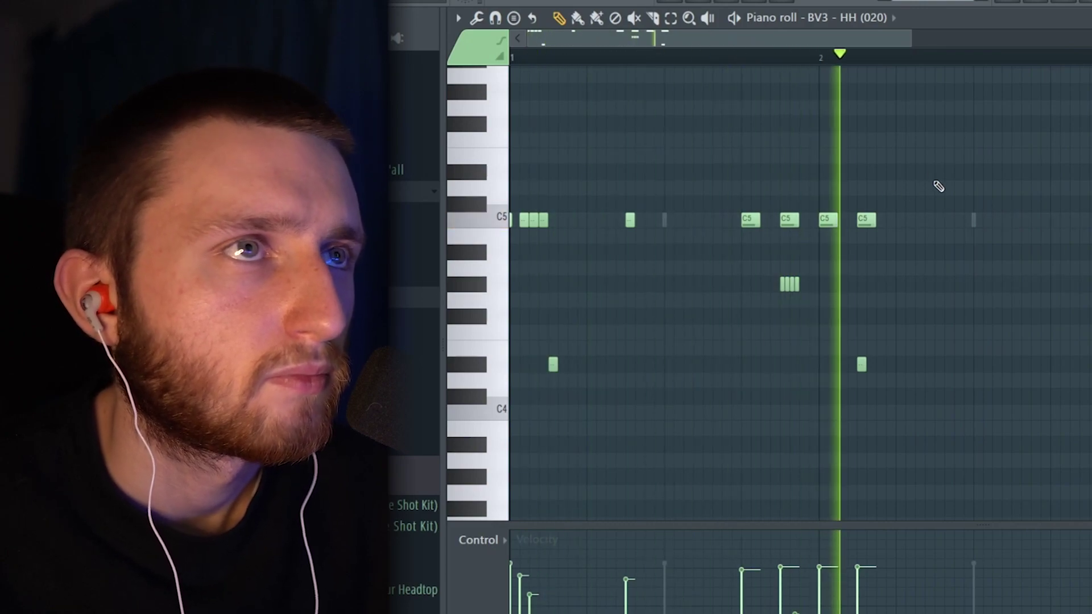
# Step: Duplicate all the hi-hat notes and shift the copy so that it starts at bar 3
pyautogui.hotkey('ctrl', 'a')
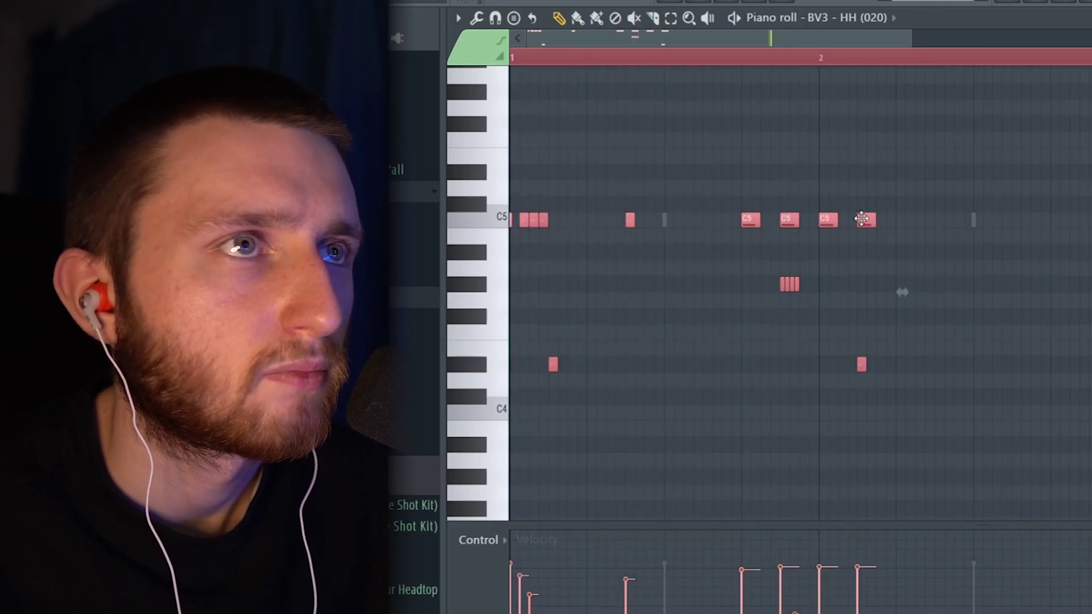
pyautogui.hotkey('ctrl', 'b')
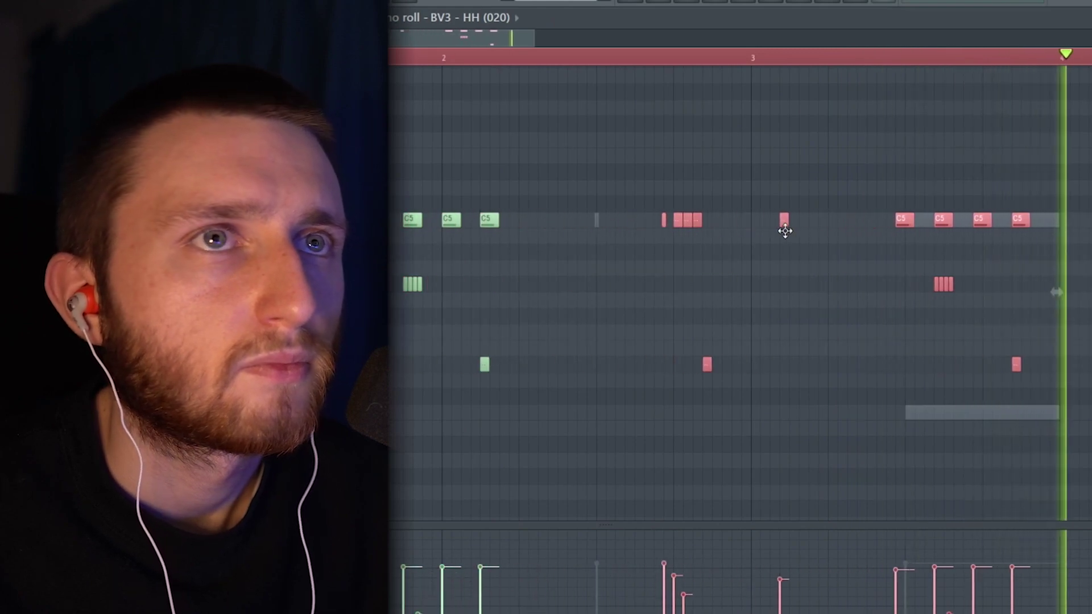
pyautogui.moveTo(783, 231); pyautogui.dragTo(870, 237)
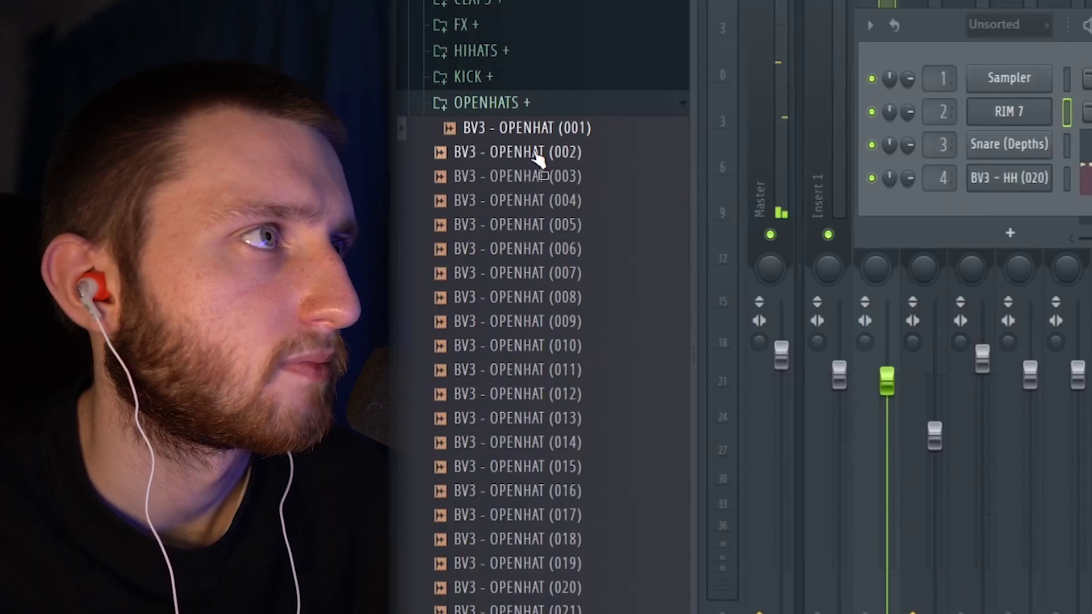
# Step: Add the BV3 - OPENHAT (003) sample as a channel and place its hits on steps 5 and 37
pyautogui.moveTo(543, 175); pyautogui.dragTo(1055, 209)
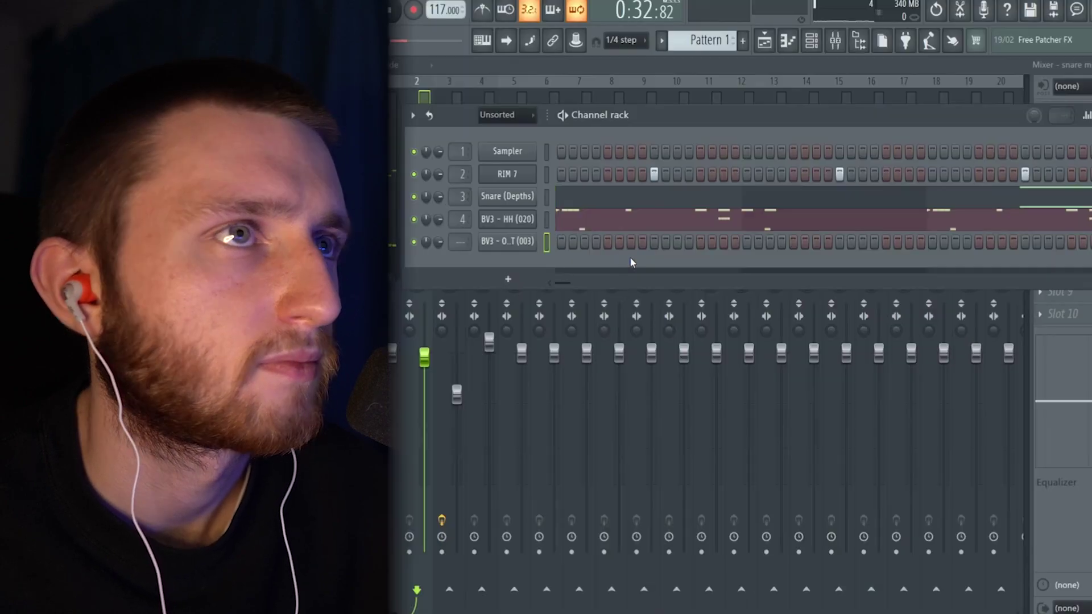
pyautogui.click(607, 242)
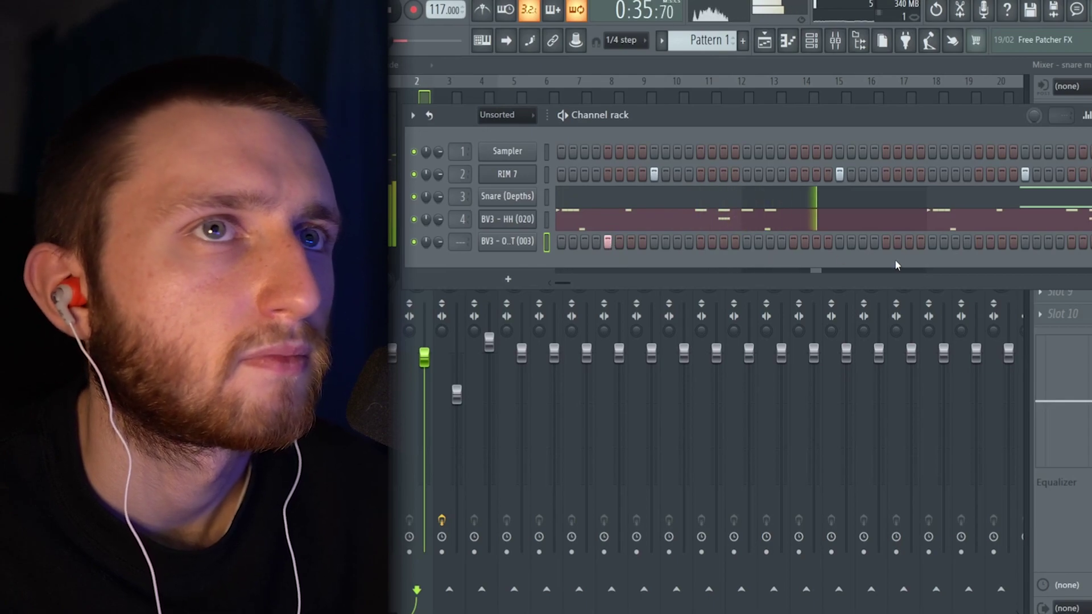
pyautogui.click(978, 242)
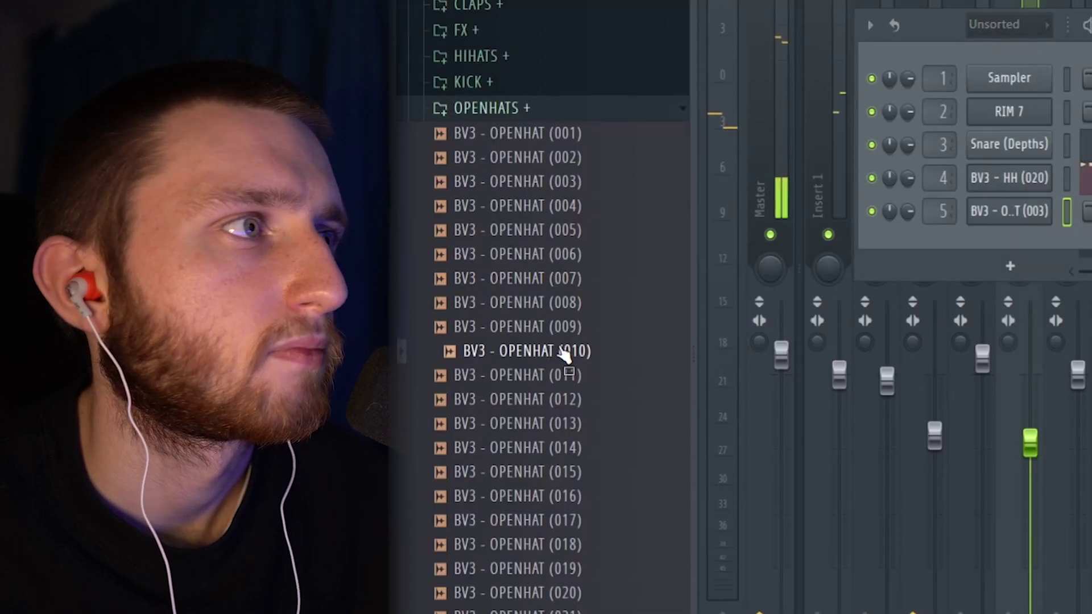
# Step: Replace the open hat channel's sample with BV3 - OPENHAT (009) and lengthen its hits to two steps in the piano roll
pyautogui.moveTo(190, 320); pyautogui.dragTo(500, 243)
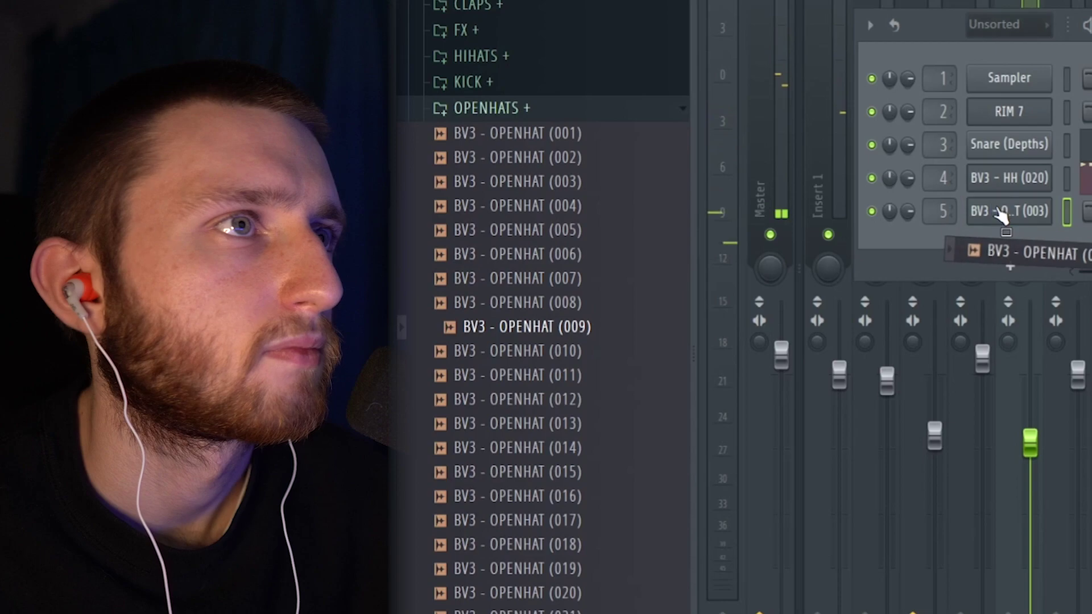
pyautogui.moveTo(996, 209); pyautogui.dragTo(996, 209)
pyautogui.click(523, 123)
pyautogui.moveTo(532, 346); pyautogui.dragTo(542, 350)
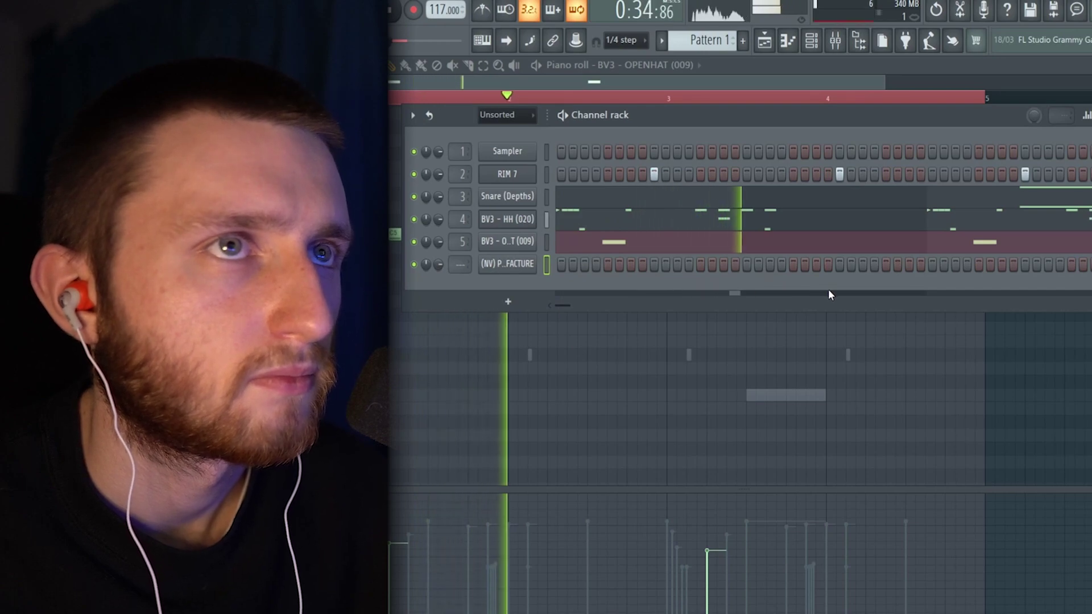
# Step: Place hits for the (NV) P_FACTURE channel on steps 21 and 53
pyautogui.press('space')
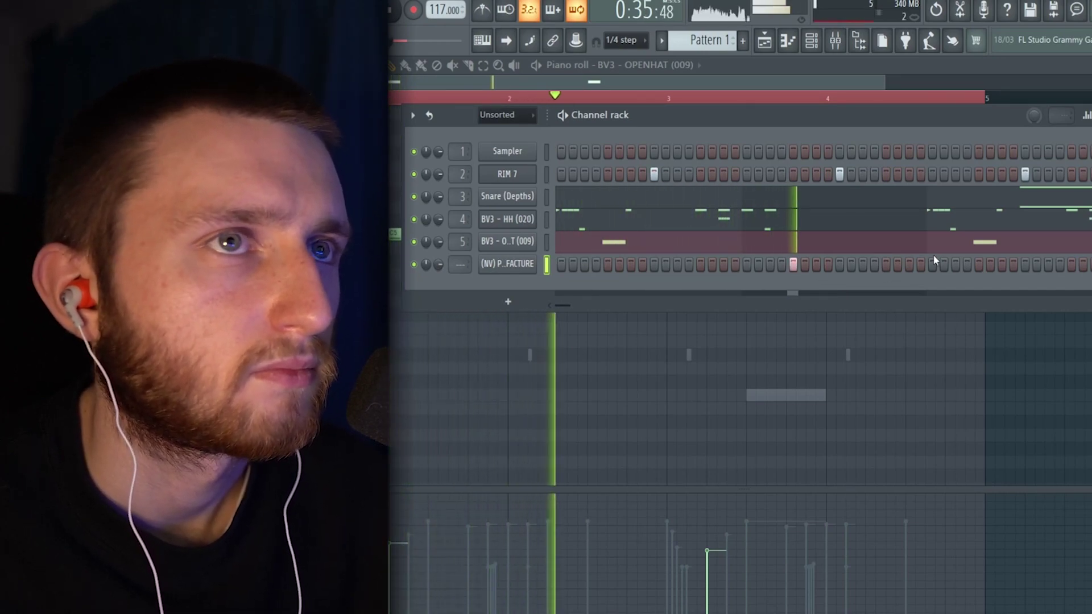
pyautogui.moveTo(857, 306); pyautogui.dragTo(875, 312)
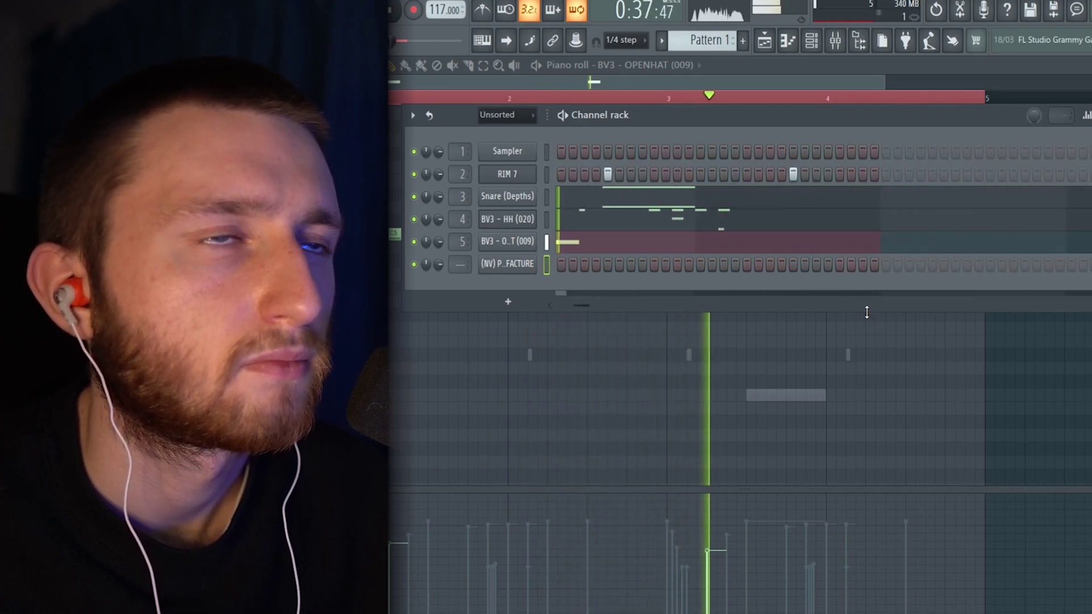
pyautogui.click(747, 265)
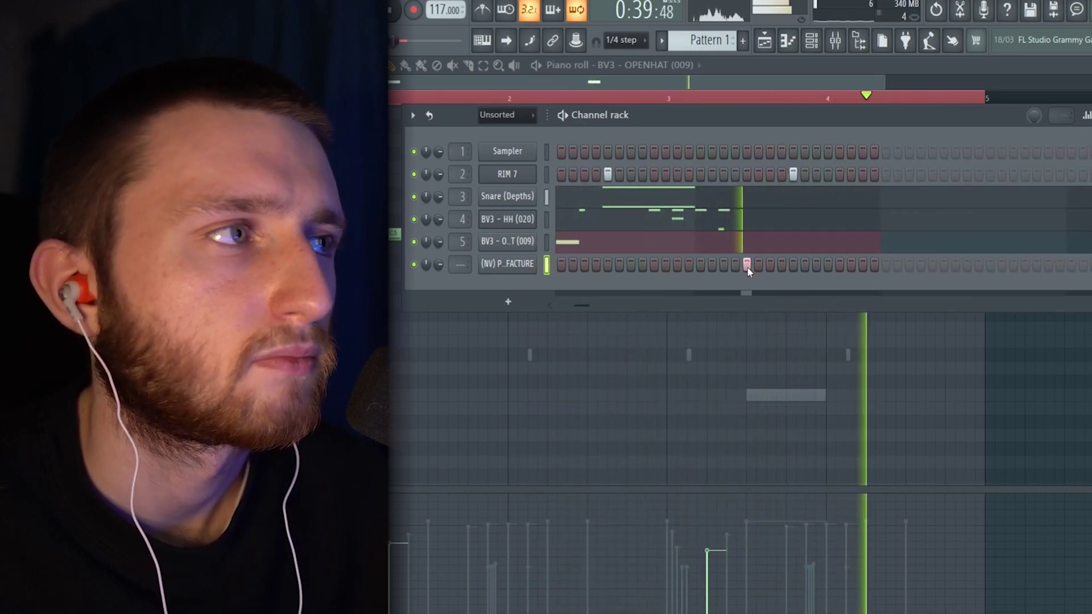
# Step: Add the (NV) P..ROPTOP percussion sample as a channel and place its hits on steps 23 and 55
pyautogui.press('space')
pyautogui.moveTo(405, 301); pyautogui.dragTo(598, 322)
pyautogui.press('space')
pyautogui.click(816, 287)
pyautogui.scroll(-5, 742, 326)
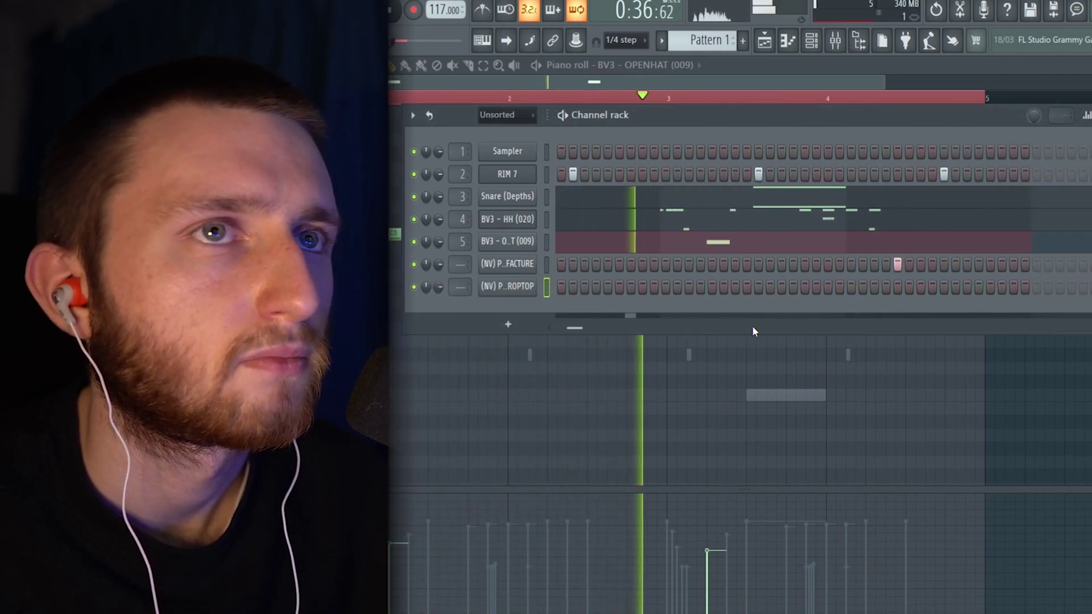
pyautogui.click(758, 287)
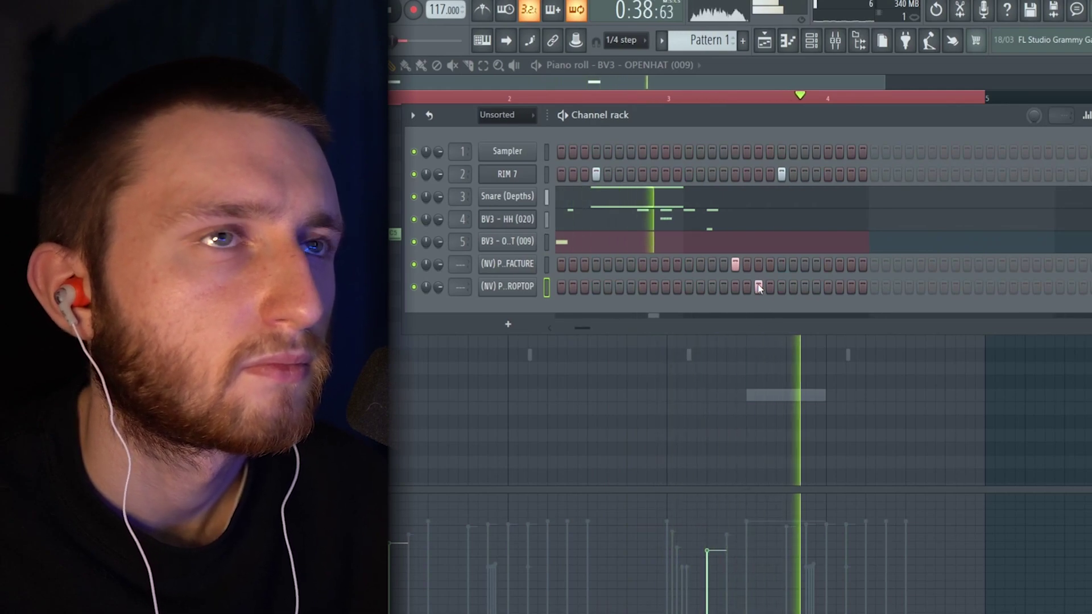
pyautogui.click(805, 287)
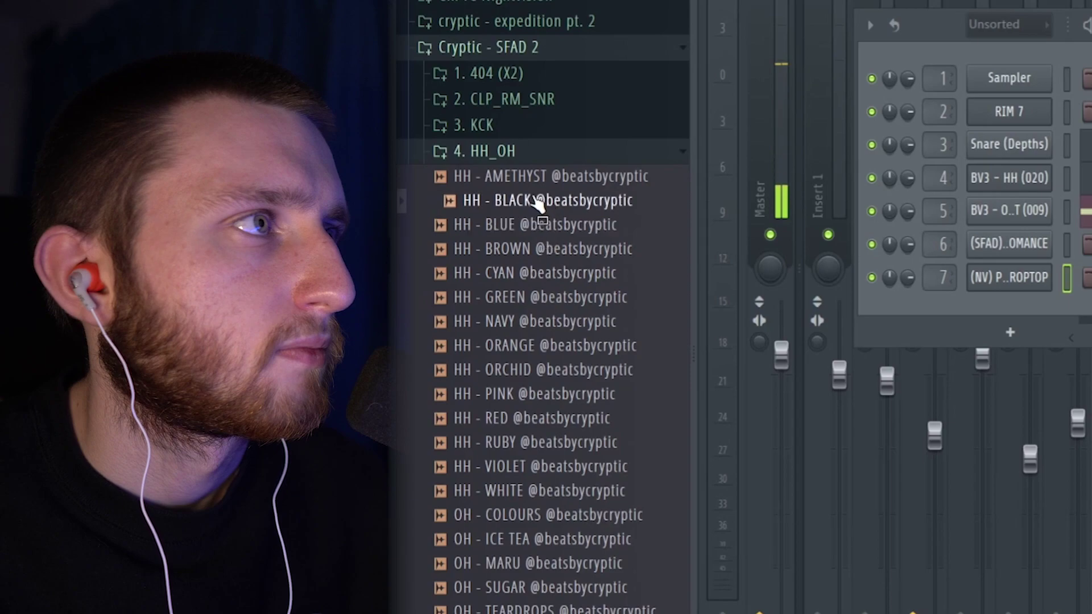
# Step: Audition hi-hats in the Cryptic - SFAD 2 HH_OH folder and add HH - CYAN as a channel
pyautogui.click(543, 273)
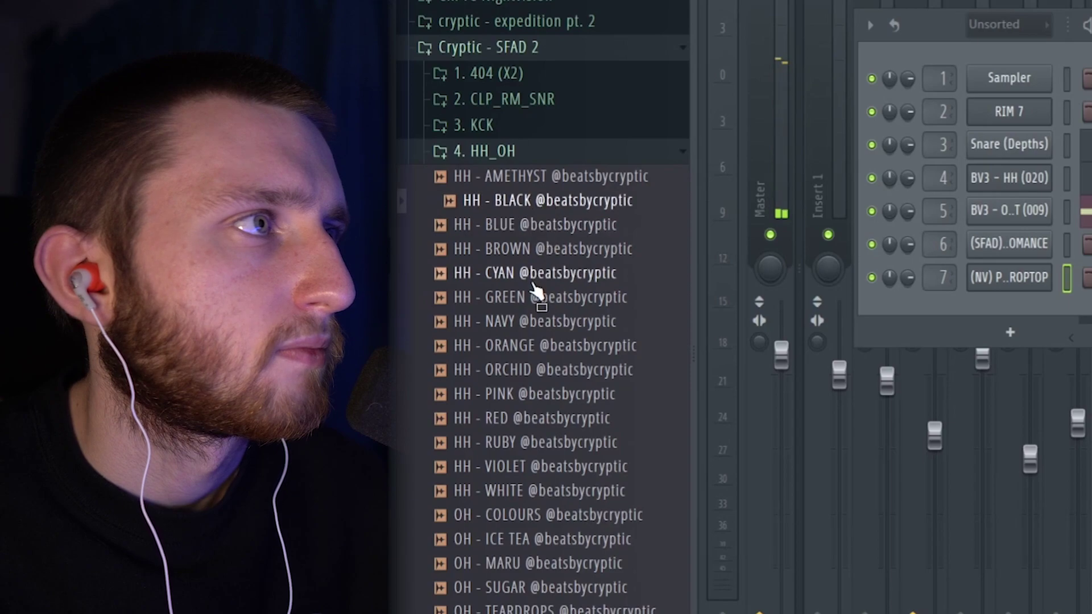
pyautogui.click(554, 296)
pyautogui.moveTo(543, 273); pyautogui.dragTo(1022, 310)
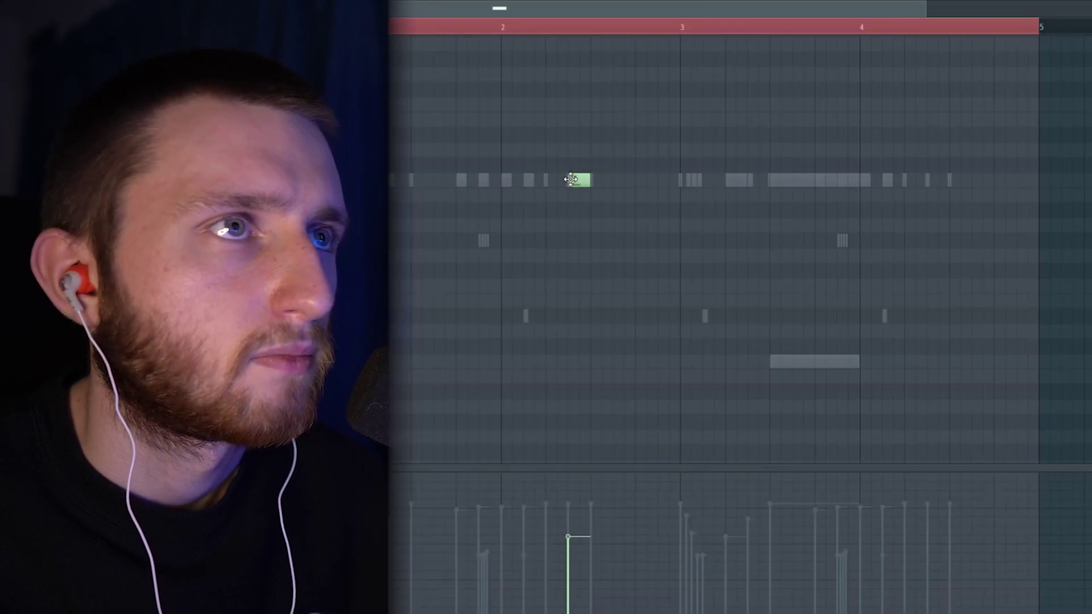
# Step: Chop the HH - CYAN note in bar 2 into a fast roll and ramp its velocities upward
pyautogui.hotkey('ctrl', 'u')
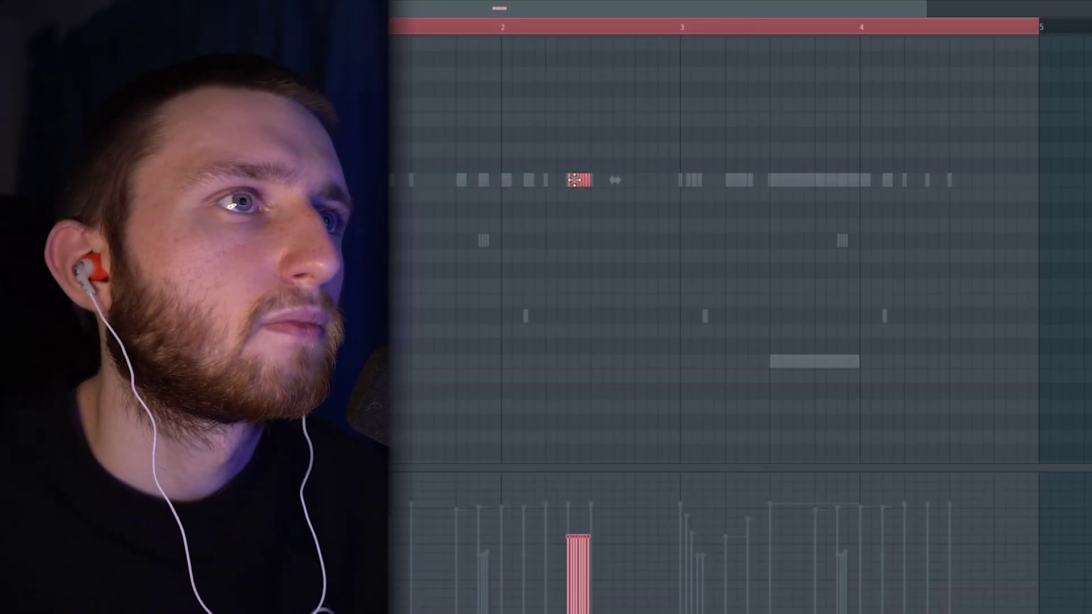
pyautogui.press('space')
pyautogui.moveTo(567, 602); pyautogui.dragTo(592, 522)
pyautogui.press('space')
# Step: Add the KICK_GO2STILL sample as a channel and place its hits on steps 1, 13, 33, 43 and 47
pyautogui.moveTo(653, 116); pyautogui.dragTo(958, 122)
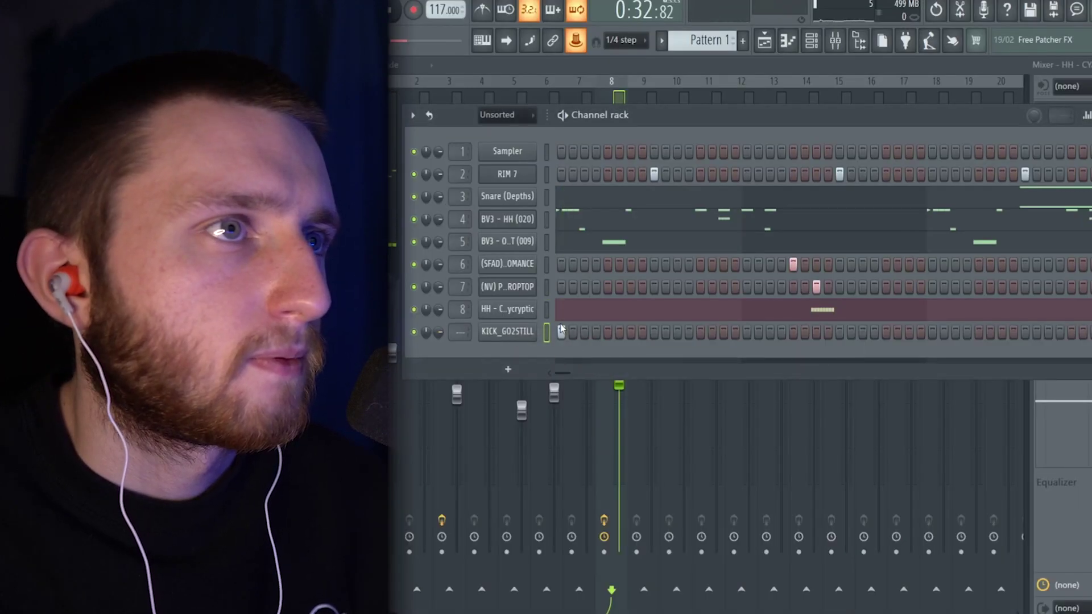
pyautogui.click(700, 331)
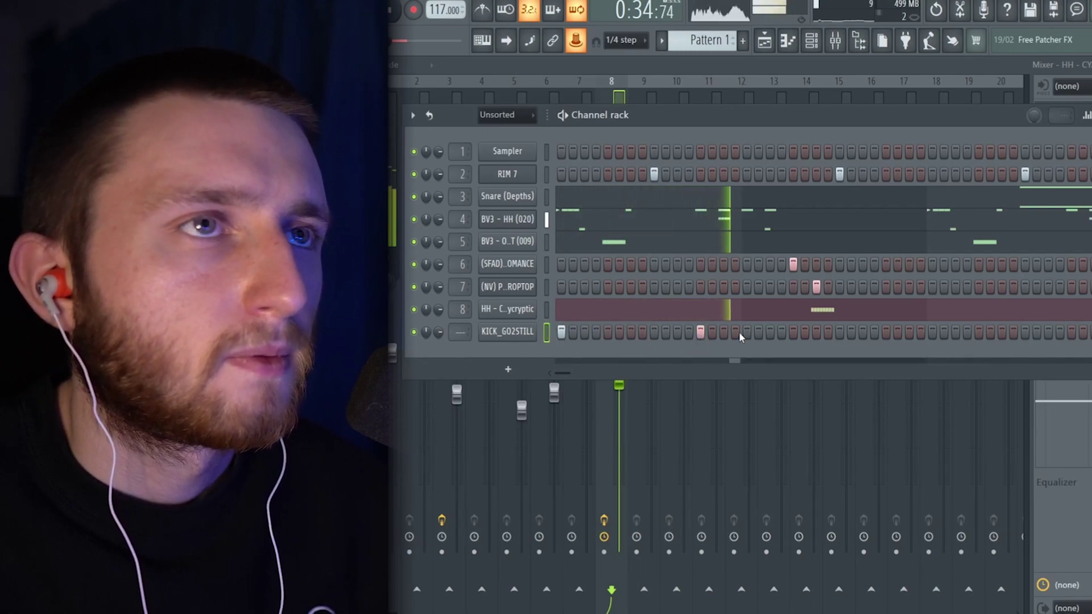
pyautogui.click(746, 332)
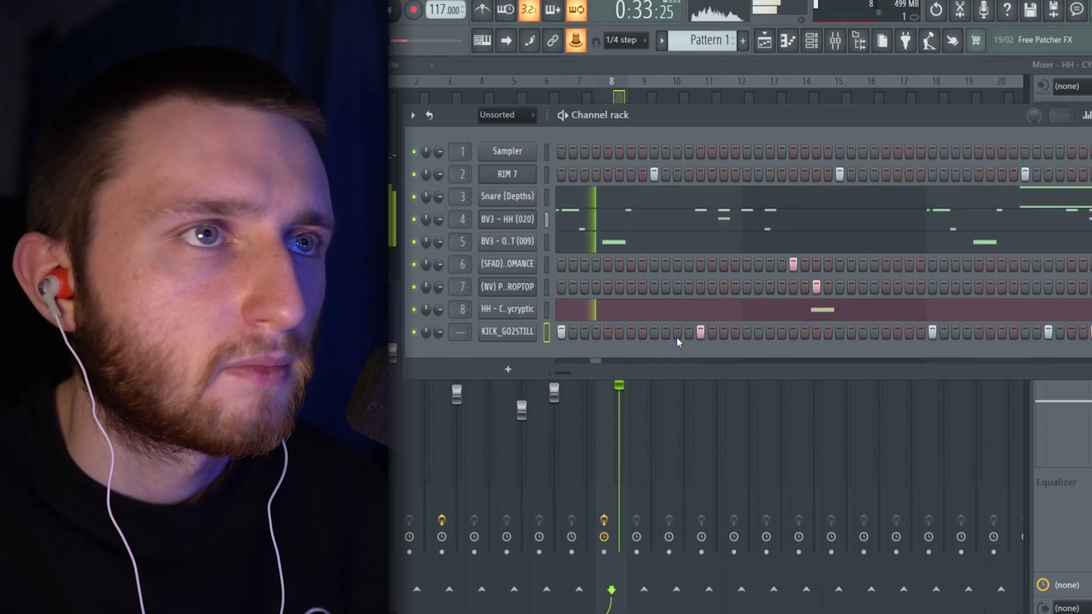
# Step: Replace the kick channel's sample with KICK_ONLY and lower the velocity of its step 43 hit in the graph editor
pyautogui.rightClick(535, 331)
pyautogui.click(549, 343)
pyautogui.click(673, 400)
pyautogui.moveTo(673, 402); pyautogui.dragTo(678, 449)
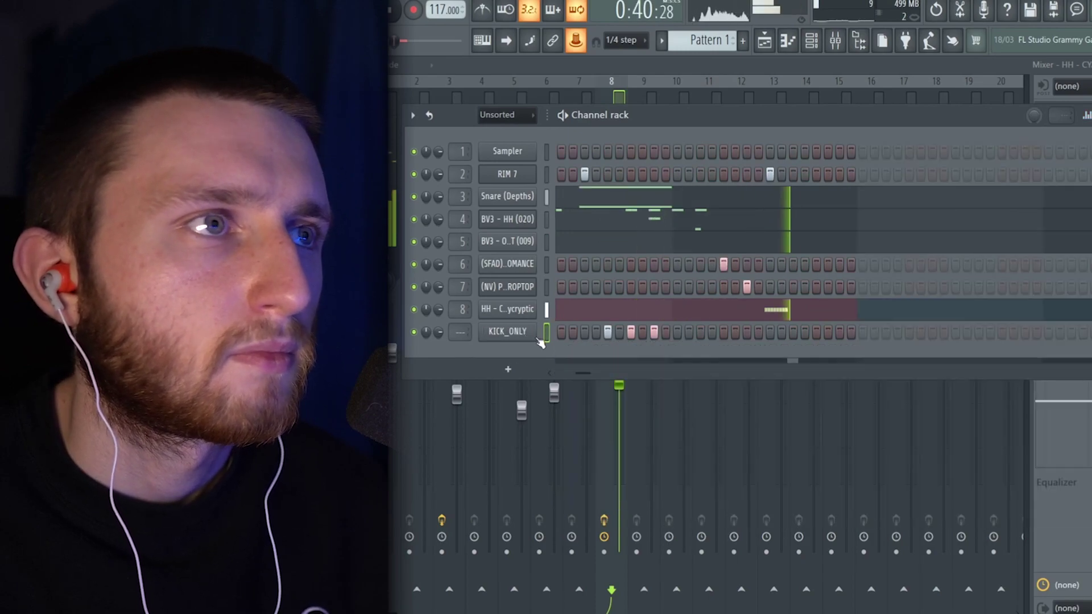
pyautogui.rightClick(535, 331)
pyautogui.click(549, 343)
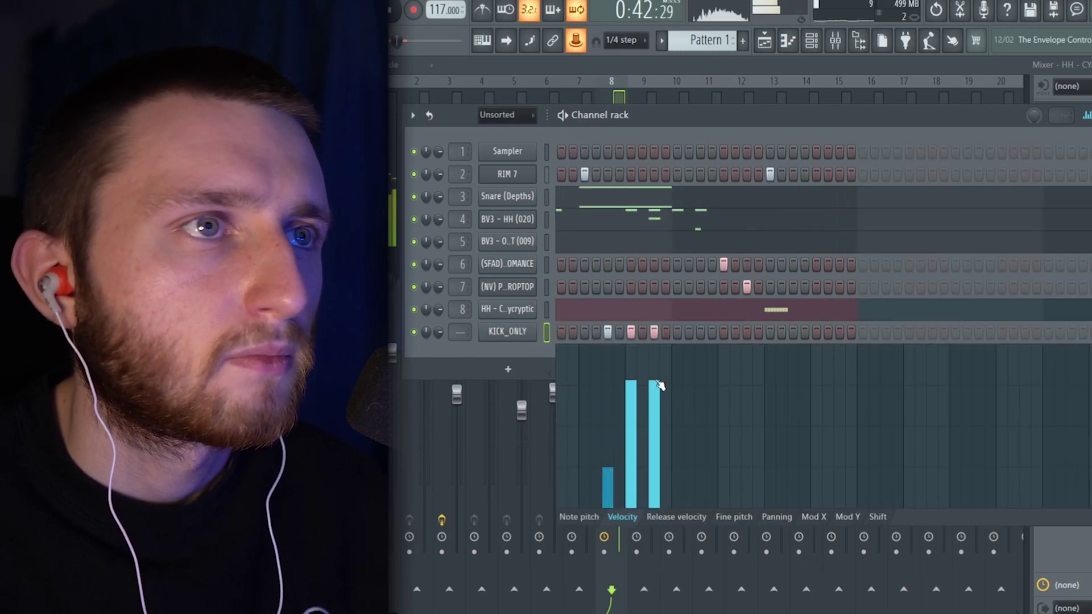
pyautogui.rightClick(545, 331)
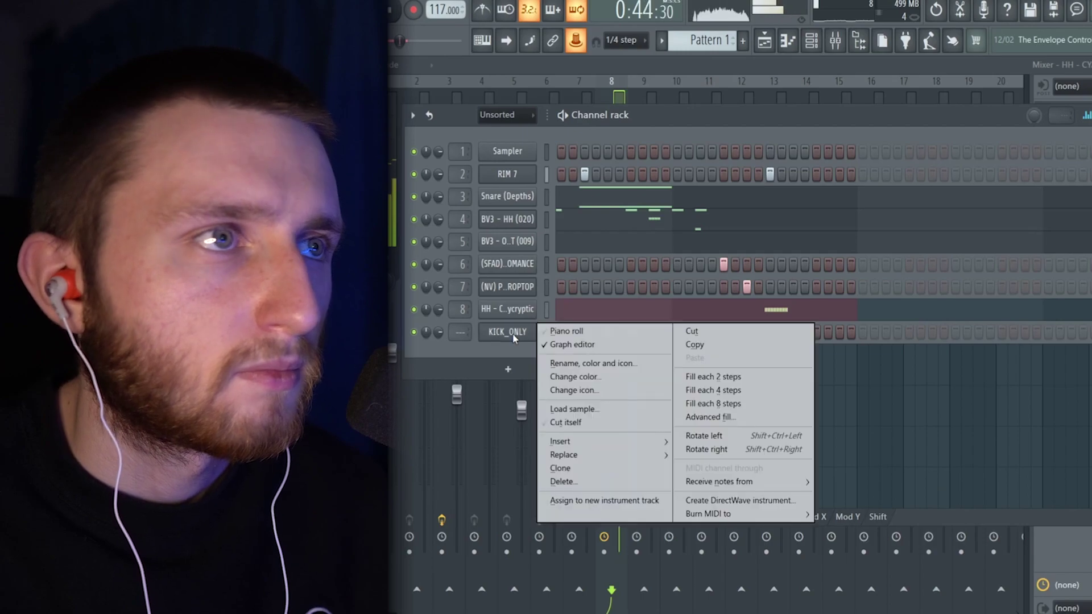
pyautogui.click(557, 344)
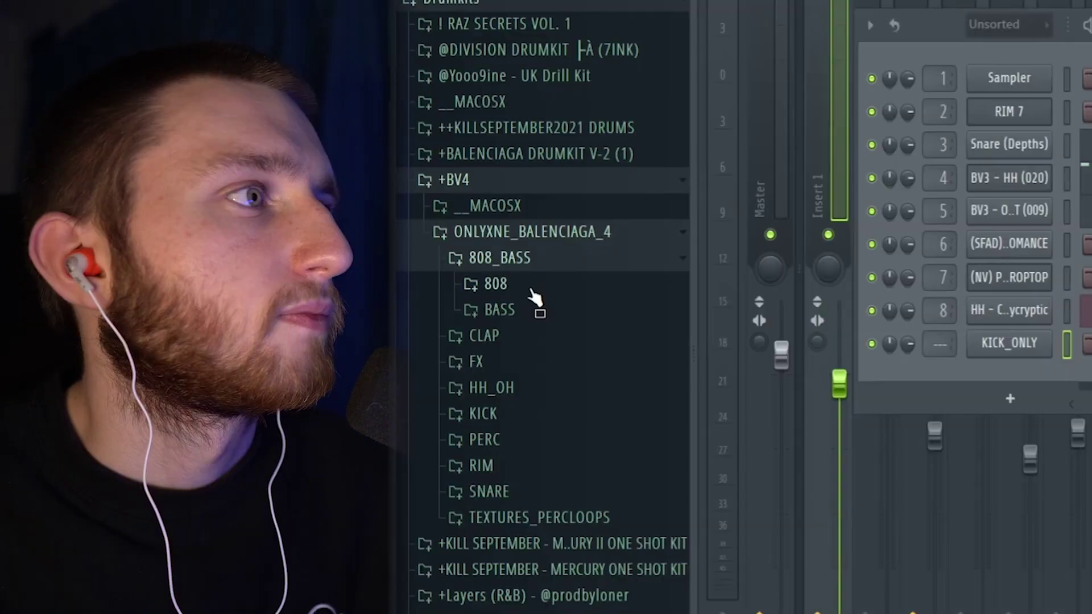
# Step: Browse the ONLYXNE_BALENCIAGA_4 bass samples and add BASS_LOWLYFE (C) as a channel
pyautogui.click(531, 311)
pyautogui.click(534, 360)
pyautogui.moveTo(539, 385); pyautogui.dragTo(1010, 380)
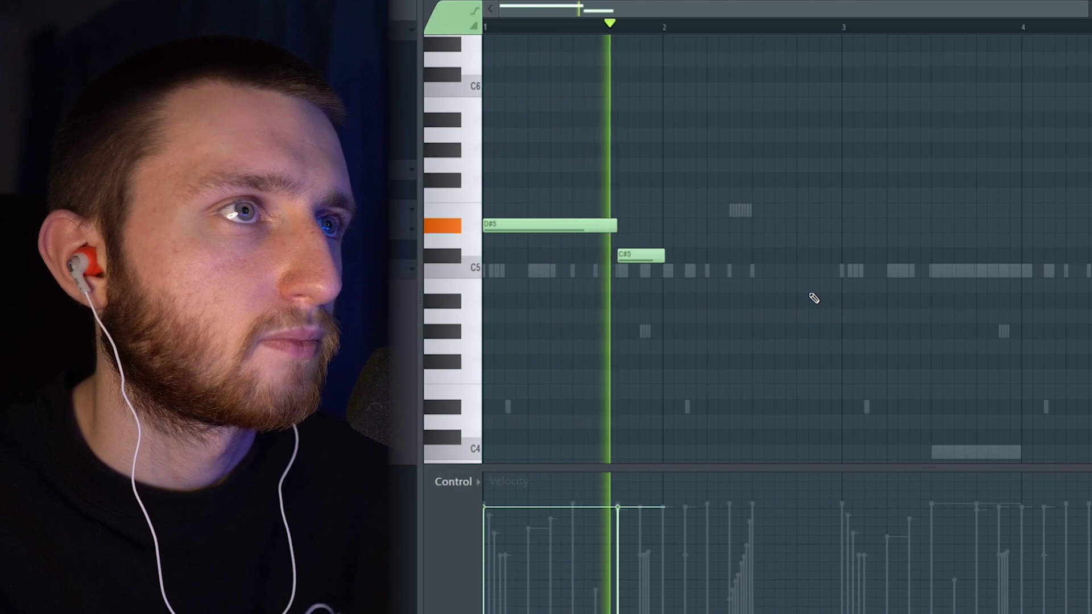
# Step: Lengthen the bass's C#5 note to two beats and continue the line with F#5, B4, C#5 and D#5 through bar 4
pyautogui.press('space')
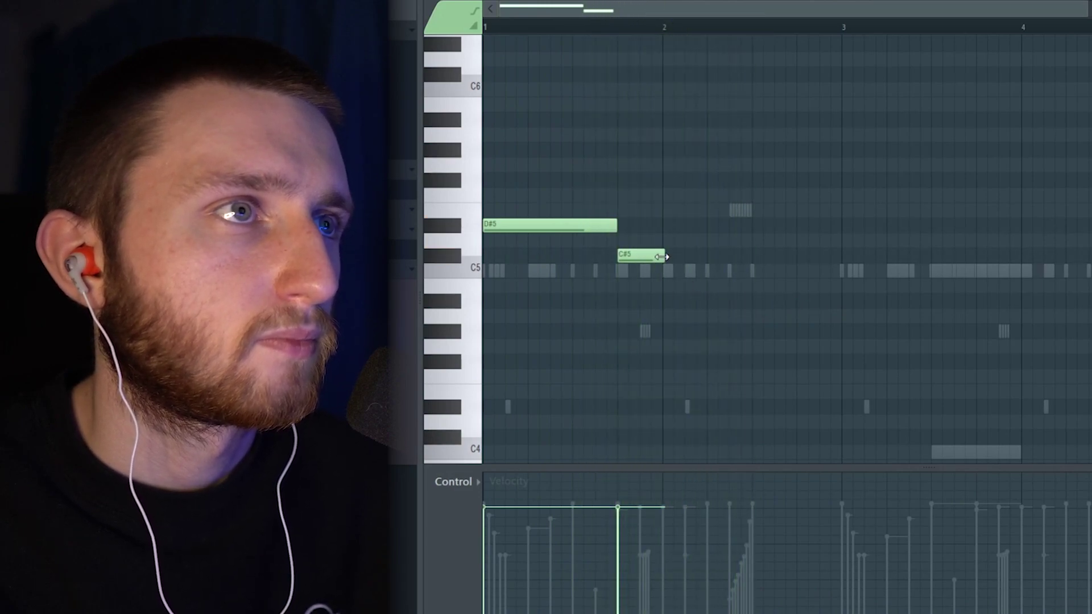
pyautogui.click(762, 179)
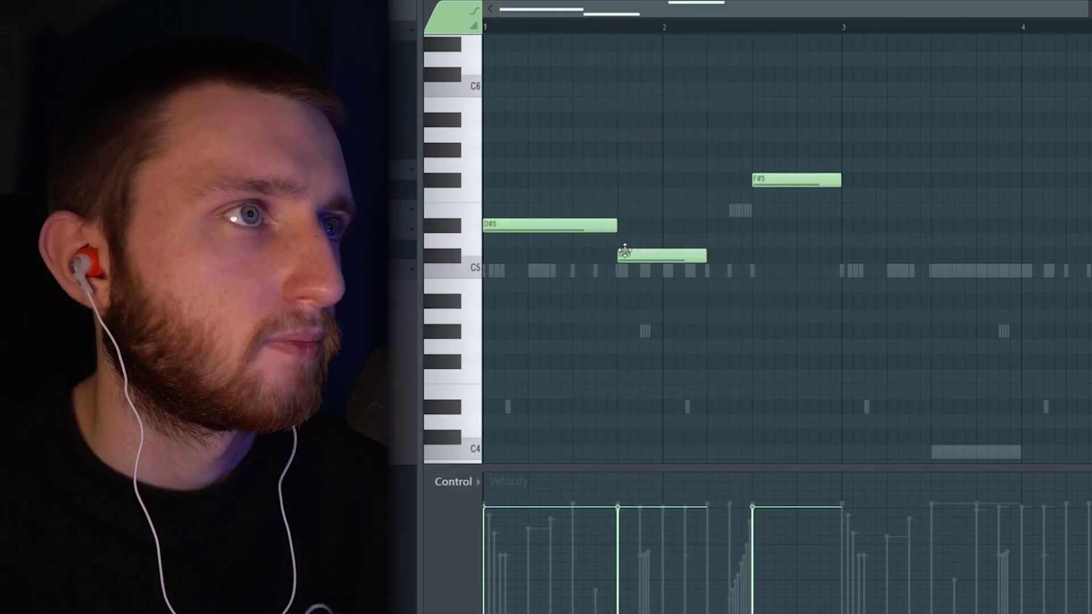
pyautogui.moveTo(818, 256); pyautogui.dragTo(856, 290)
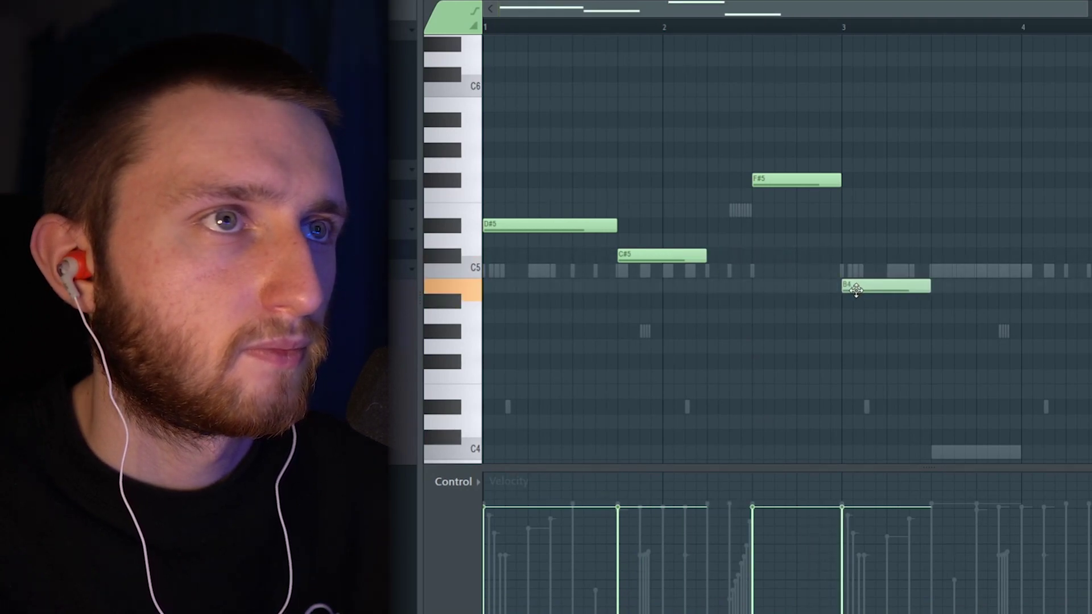
pyautogui.moveTo(939, 289); pyautogui.dragTo(922, 253)
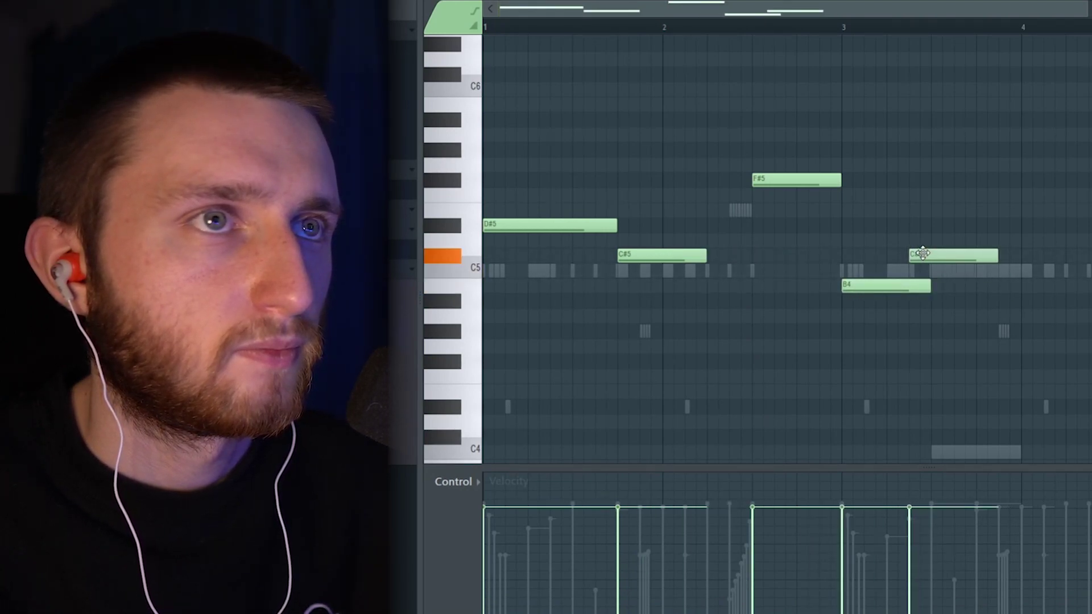
pyautogui.click(1010, 257)
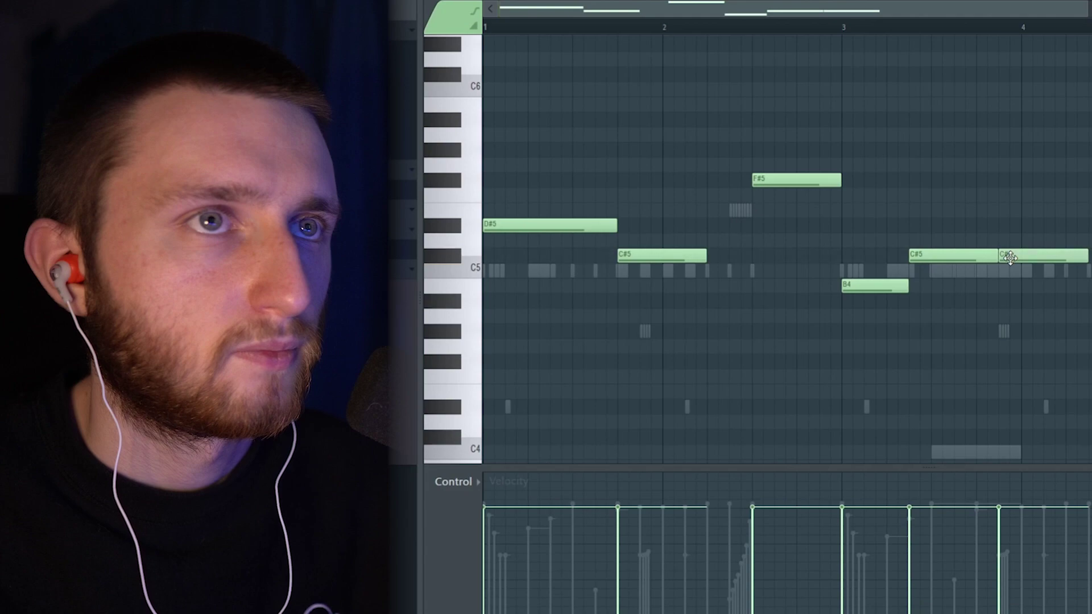
pyautogui.moveTo(1009, 257); pyautogui.dragTo(985, 226)
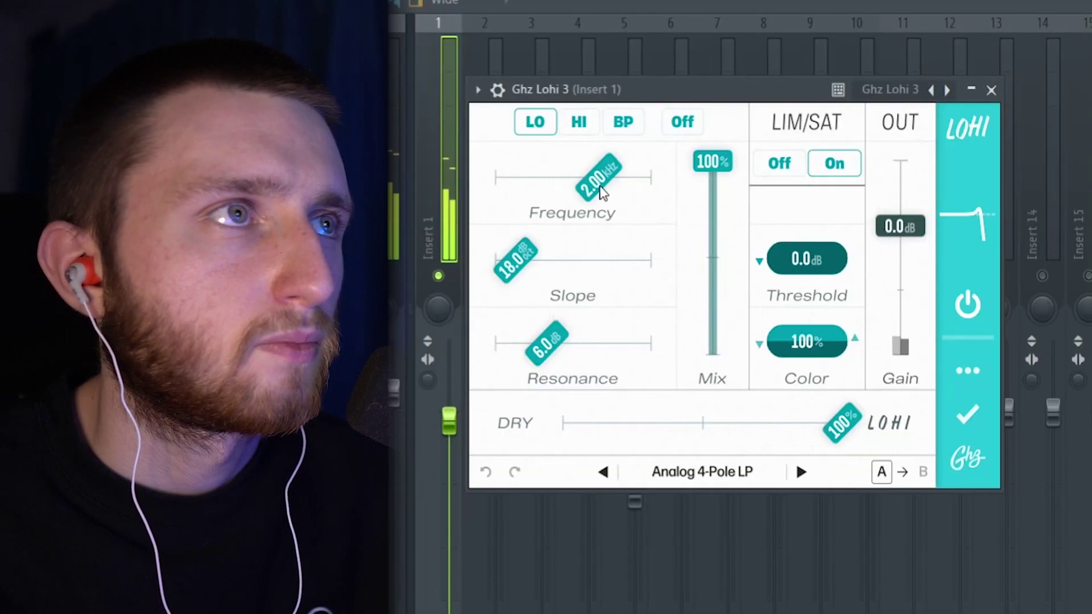
# Step: Lower the low-pass frequency of the Ghz Lohi 3 filter on Insert 1
pyautogui.moveTo(601, 192); pyautogui.dragTo(570, 180)
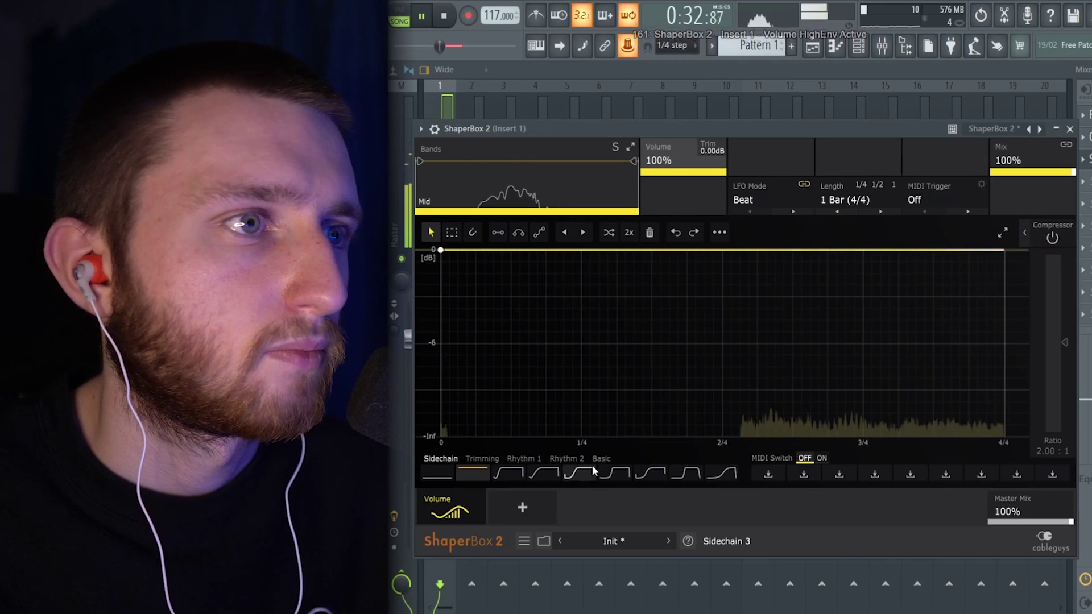
# Step: Apply the Sidechain 7 volume shape in ShaperBox 2 on Insert 1 and set its LFO length to 1/4
pyautogui.click(601, 458)
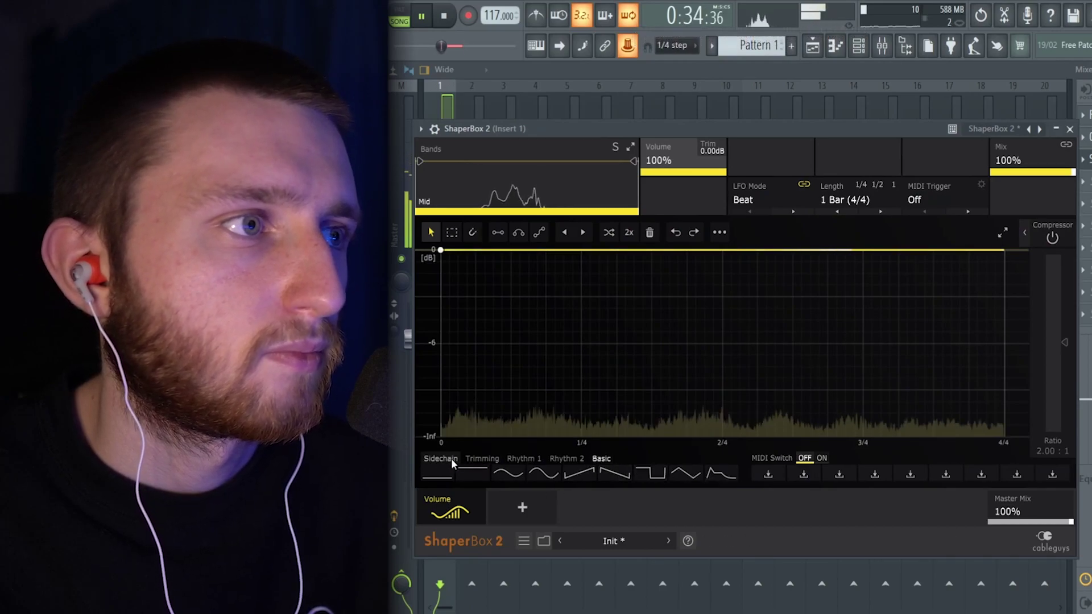
pyautogui.click(452, 460)
pyautogui.click(717, 476)
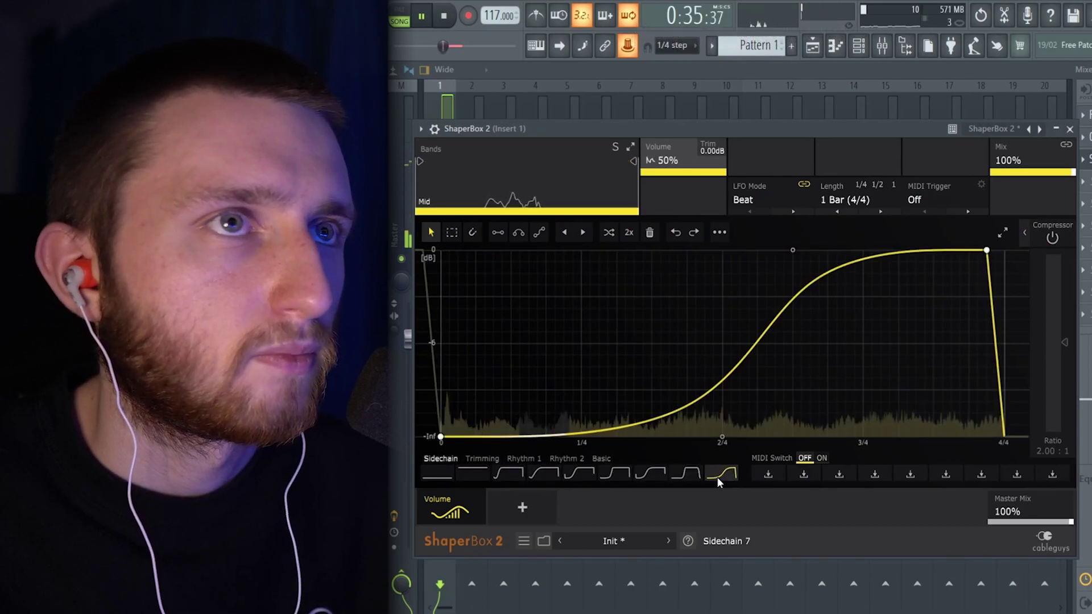
pyautogui.click(843, 202)
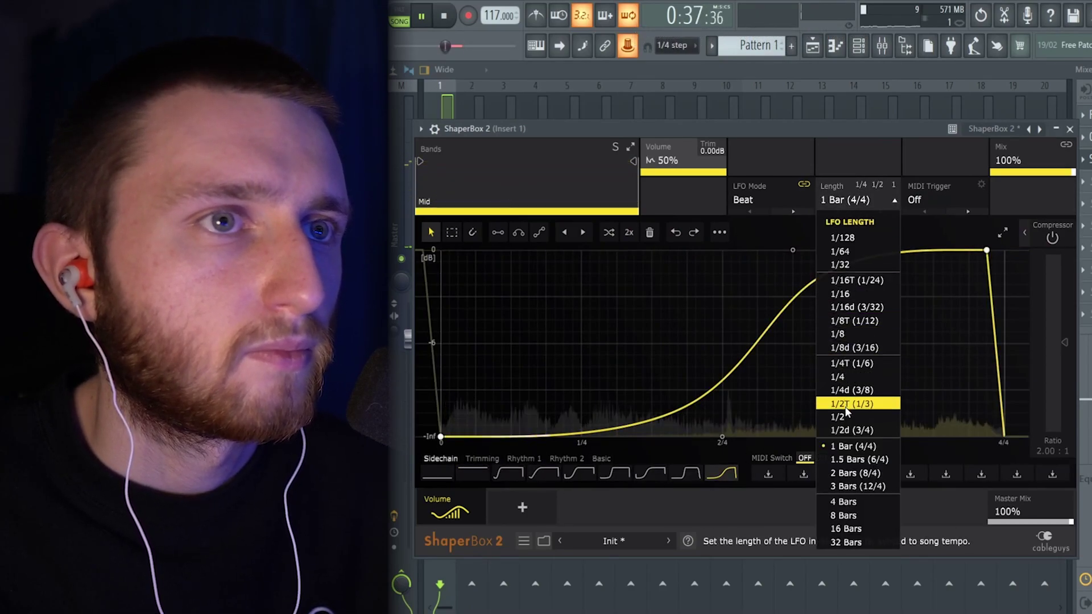
pyautogui.click(844, 416)
pyautogui.click(843, 201)
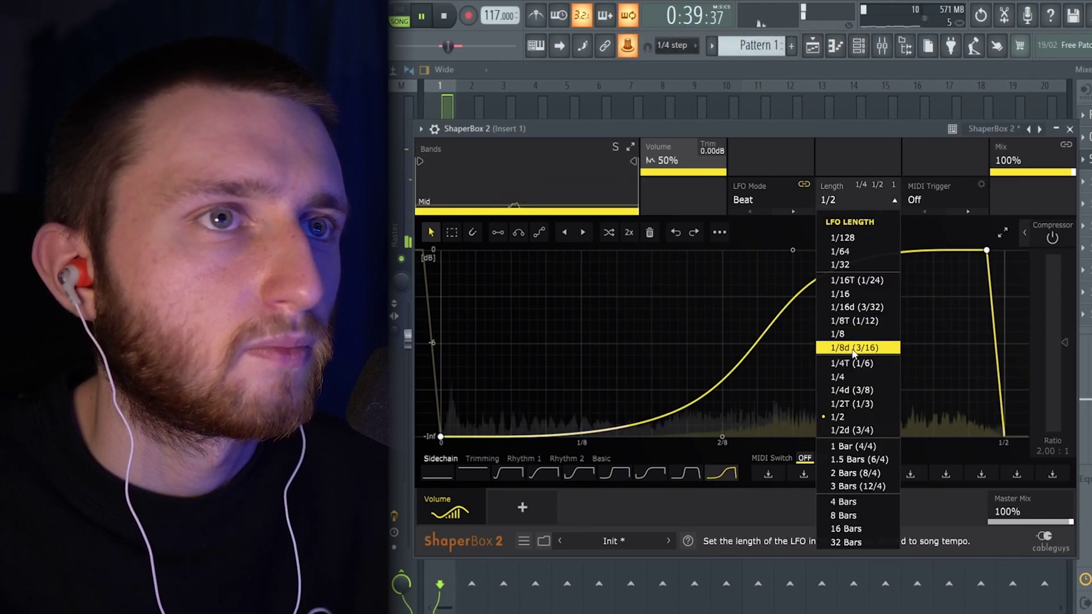
pyautogui.click(842, 375)
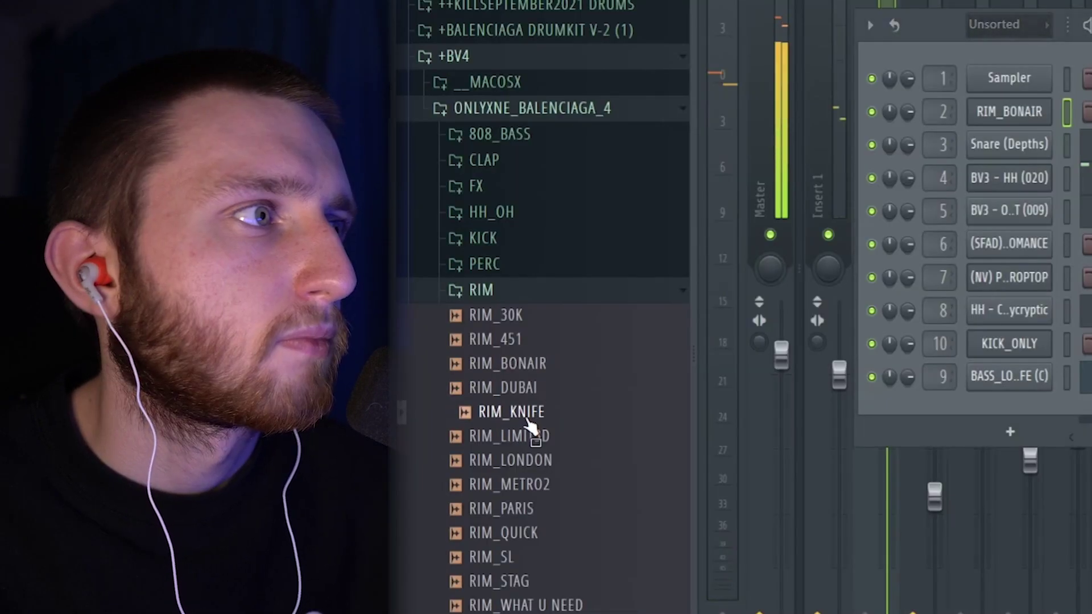
# Step: Replace the rim channel's sample with RIM_30K and adjust the sample's fade-out
pyautogui.moveTo(517, 340); pyautogui.dragTo(961, 141)
pyautogui.click(515, 313)
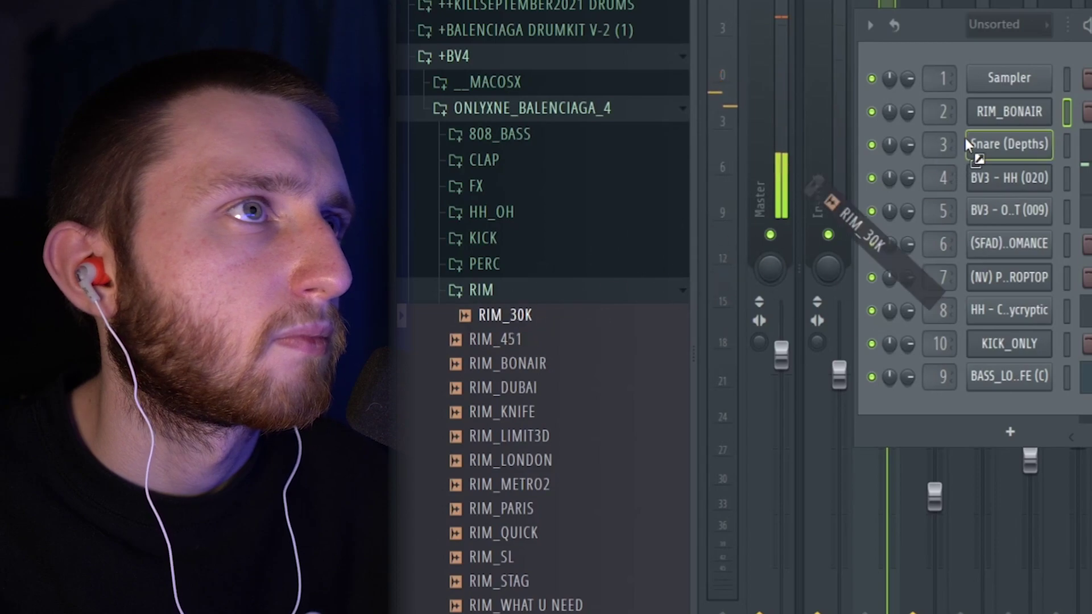
pyautogui.moveTo(960, 141); pyautogui.dragTo(1007, 112)
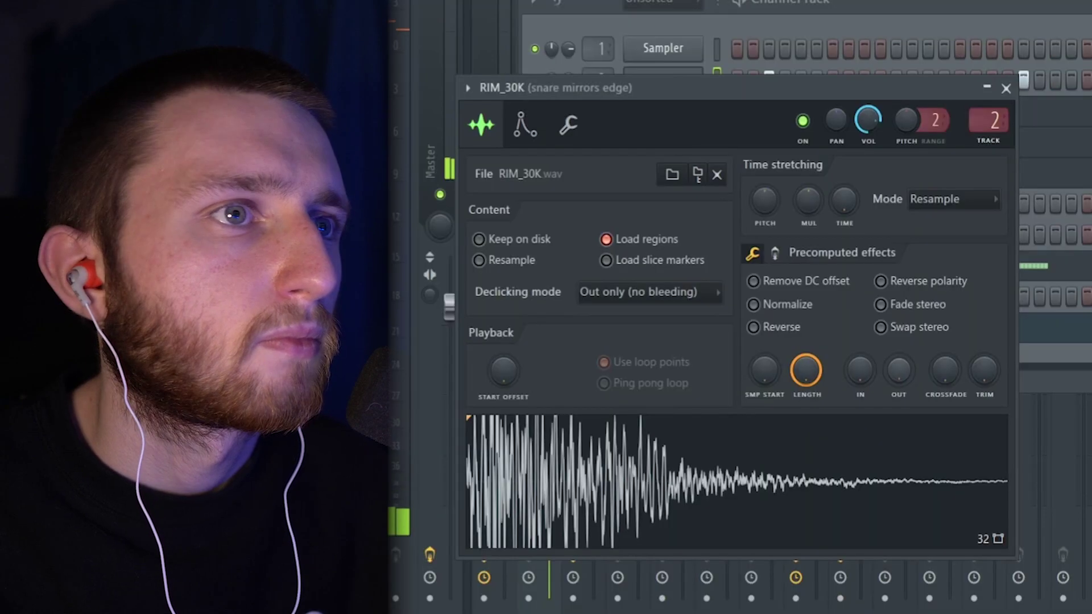
pyautogui.moveTo(898, 370); pyautogui.dragTo(899, 330)
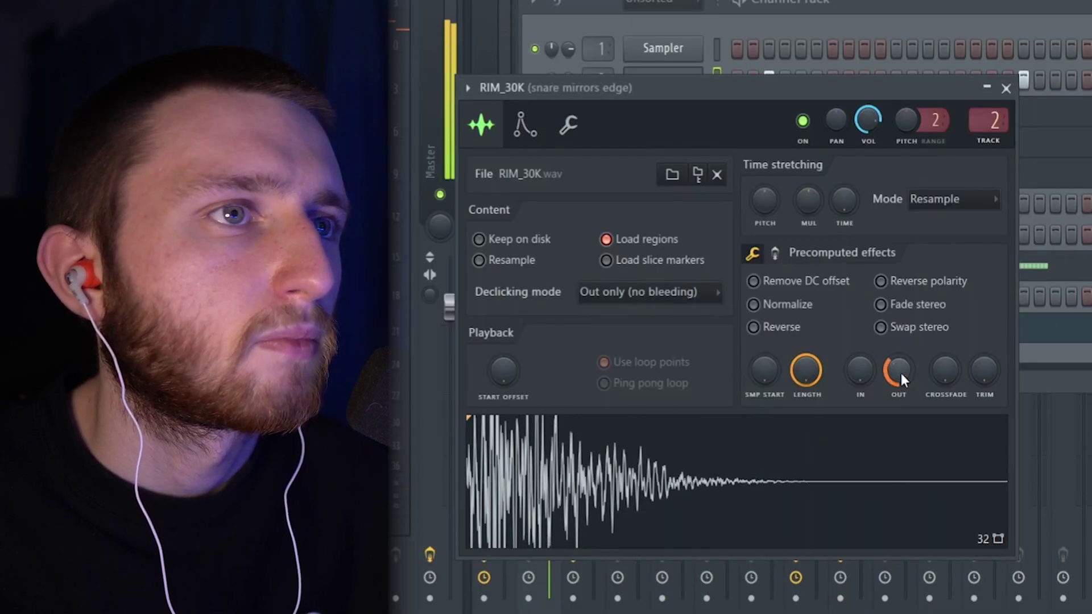
pyautogui.moveTo(895, 380); pyautogui.dragTo(895, 415)
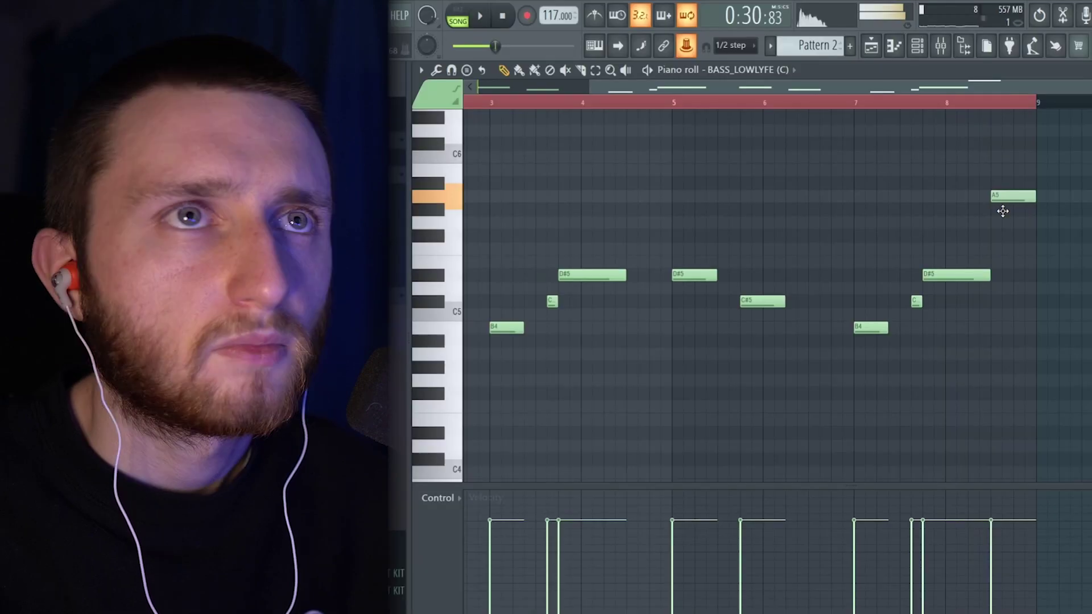
# Step: Move the last BASS_LOWLYFE (C) note in bar 8 down to F#5 and play the ending back
pyautogui.press('space')
pyautogui.press('space')
pyautogui.moveTo(1002, 211); pyautogui.dragTo(1020, 236)
pyautogui.press('space')
pyautogui.press('space')
pyautogui.press('space')
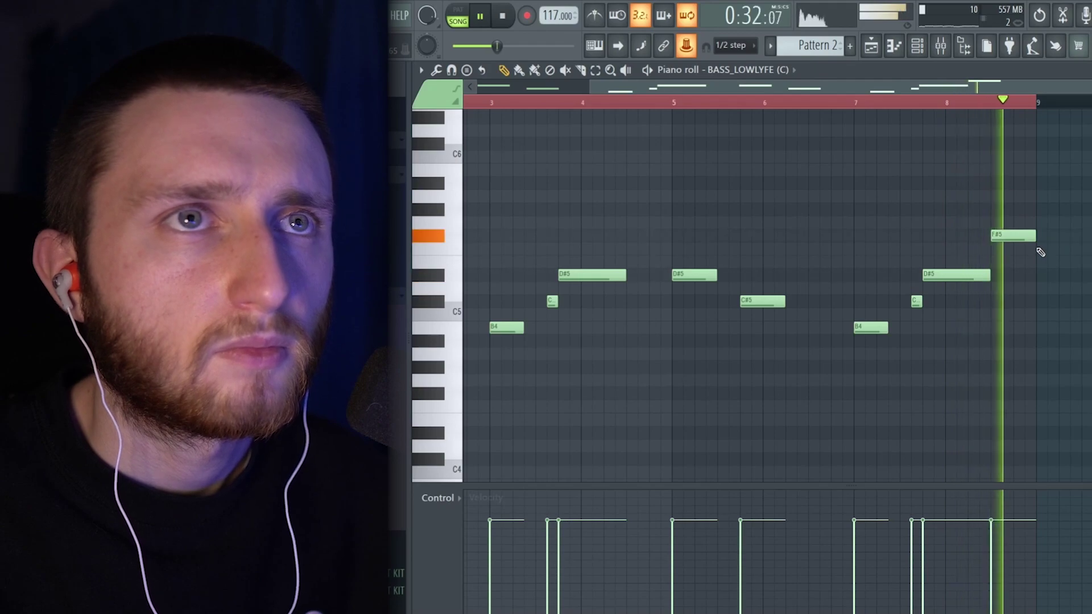